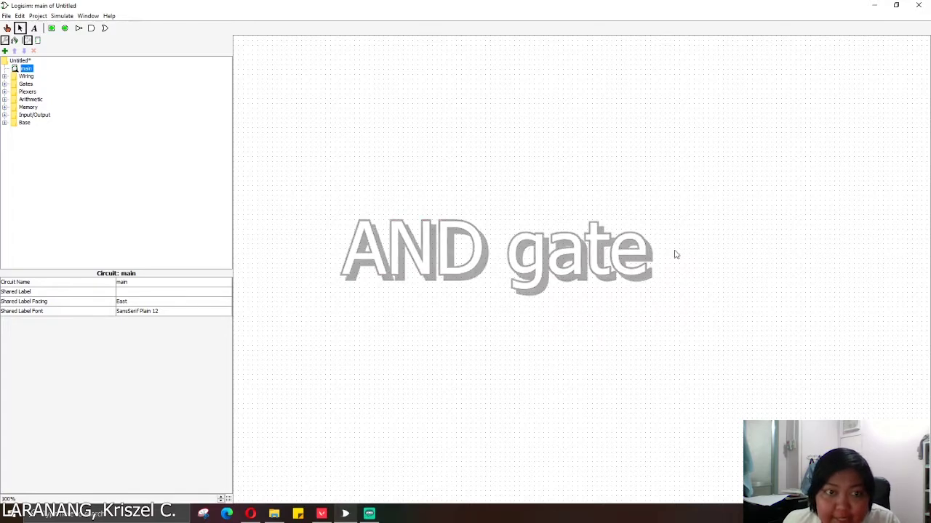
# Step: Place an AND gate from the Gates library near the upper-left corner of the canvas
pyautogui.click(4, 84)
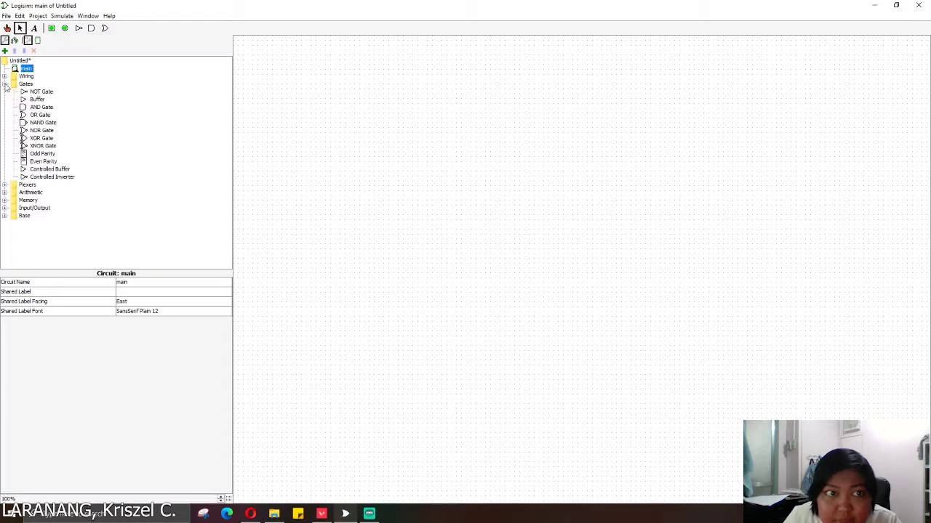
pyautogui.click(41, 108)
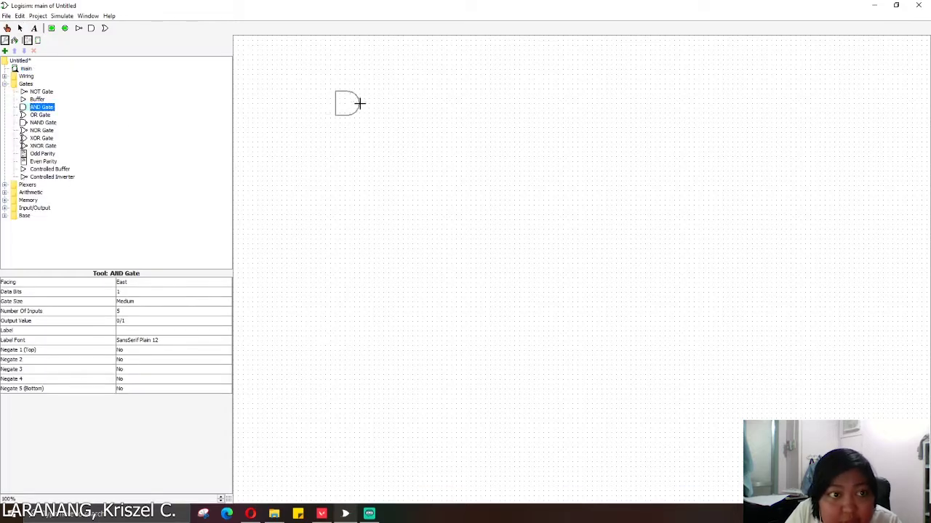
pyautogui.click(325, 94)
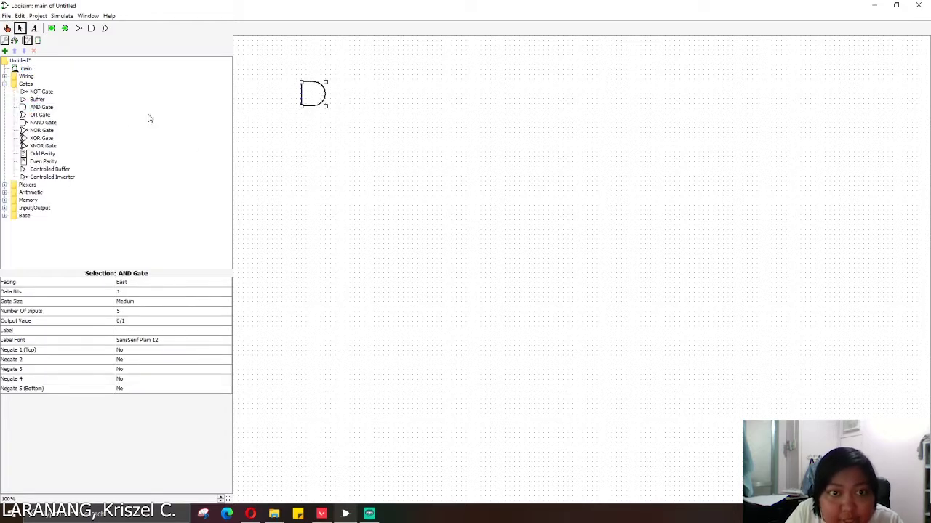
# Step: Add two input pins, one above the other, on the left side of the AND gate
pyautogui.click(51, 28)
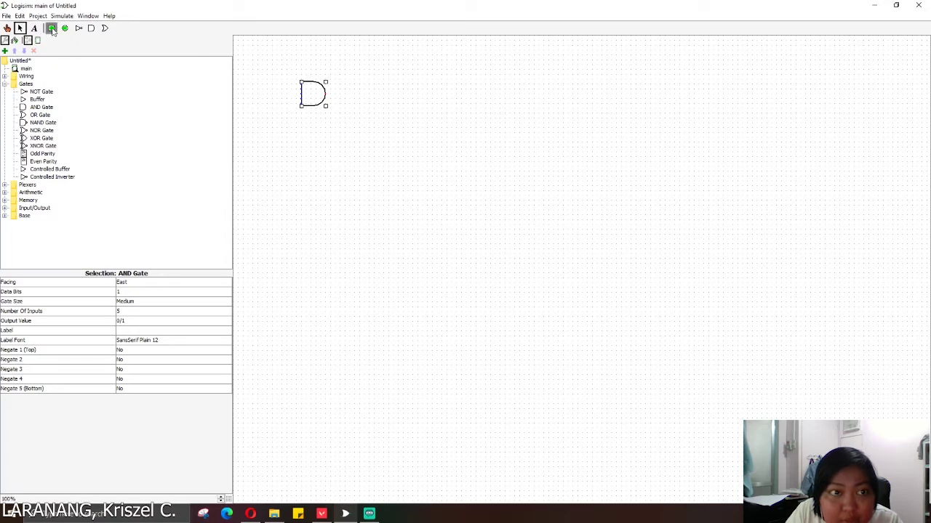
pyautogui.click(280, 84)
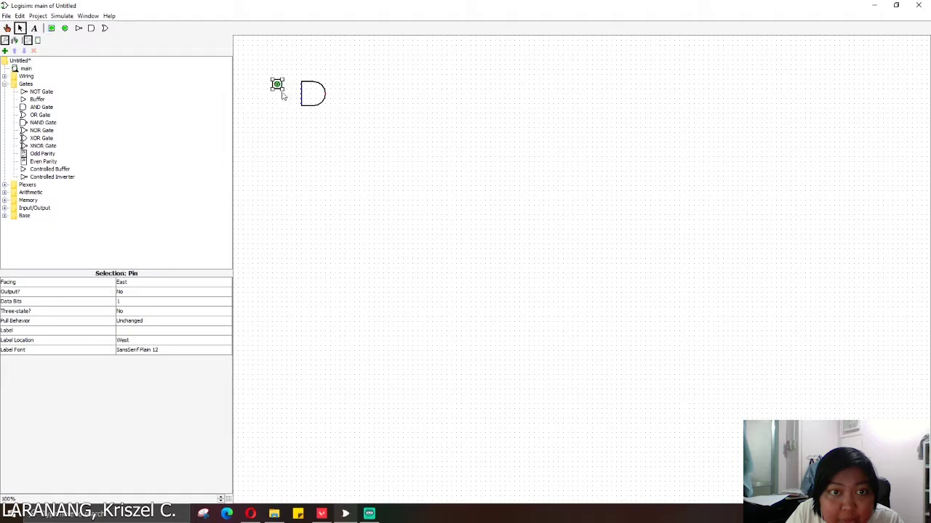
pyautogui.click(51, 27)
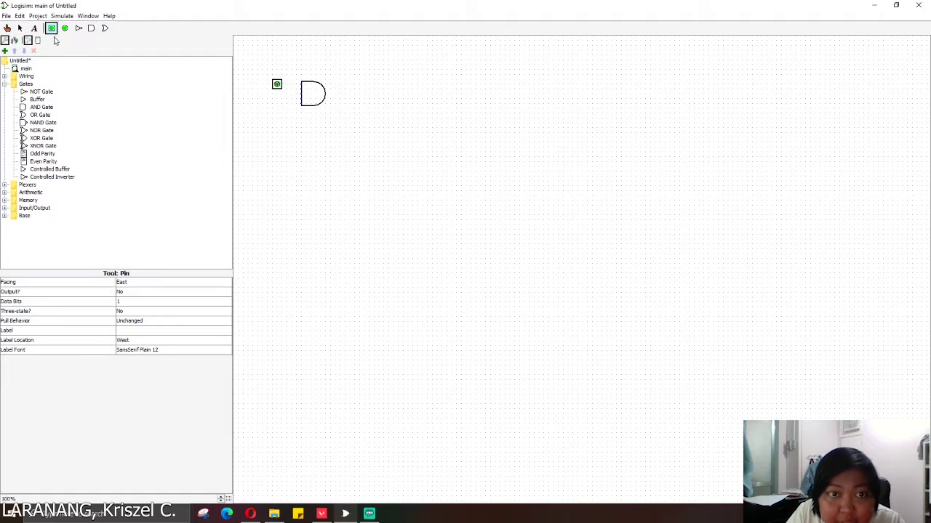
pyautogui.click(279, 104)
# Step: Set the AND gate's number of inputs to 2 and wire both input pins to it
pyautogui.click(320, 91)
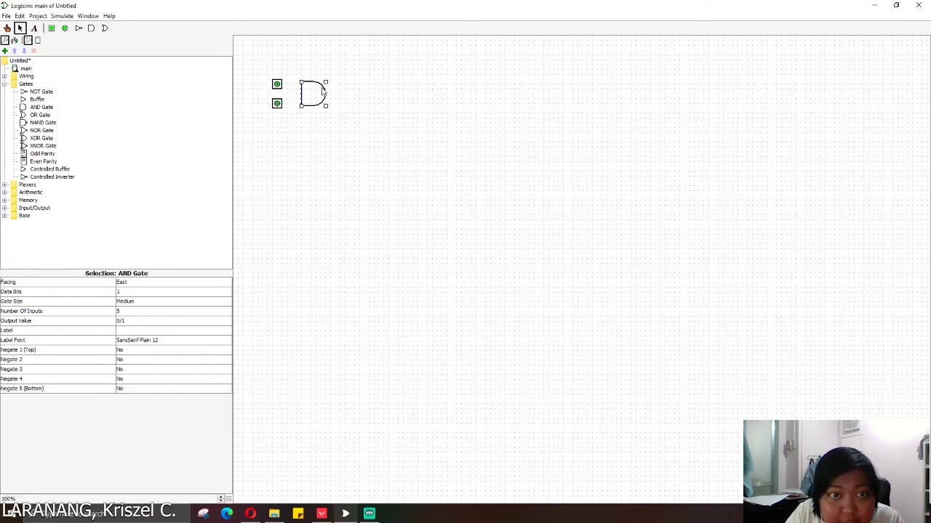
pyautogui.click(132, 310)
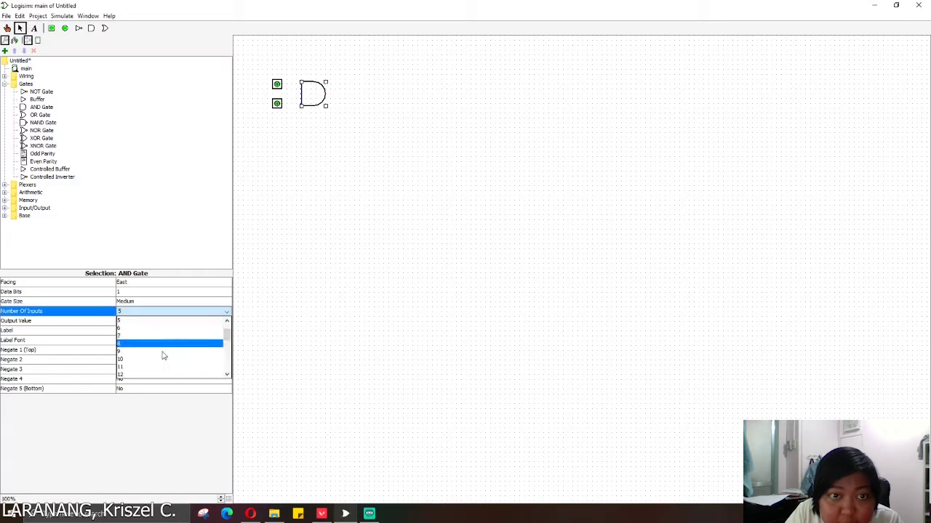
pyautogui.click(145, 322)
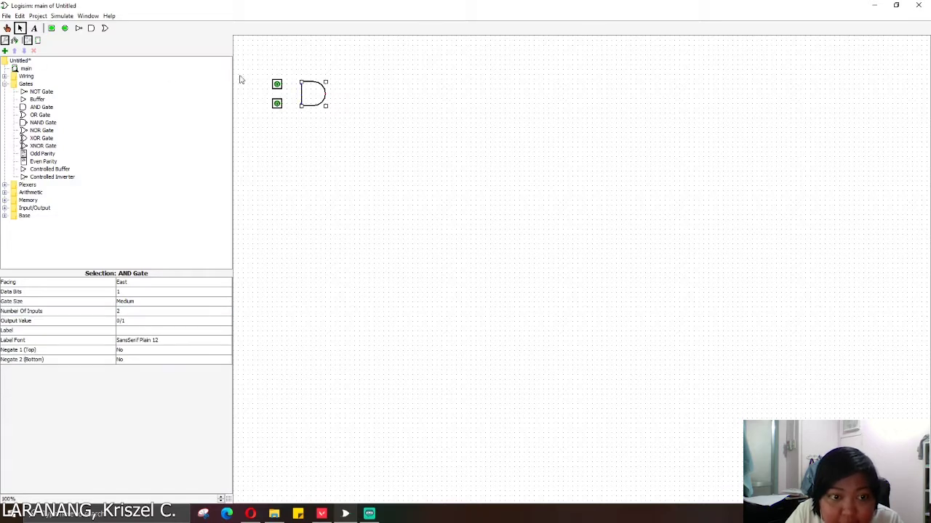
pyautogui.moveTo(284, 85); pyautogui.dragTo(301, 104)
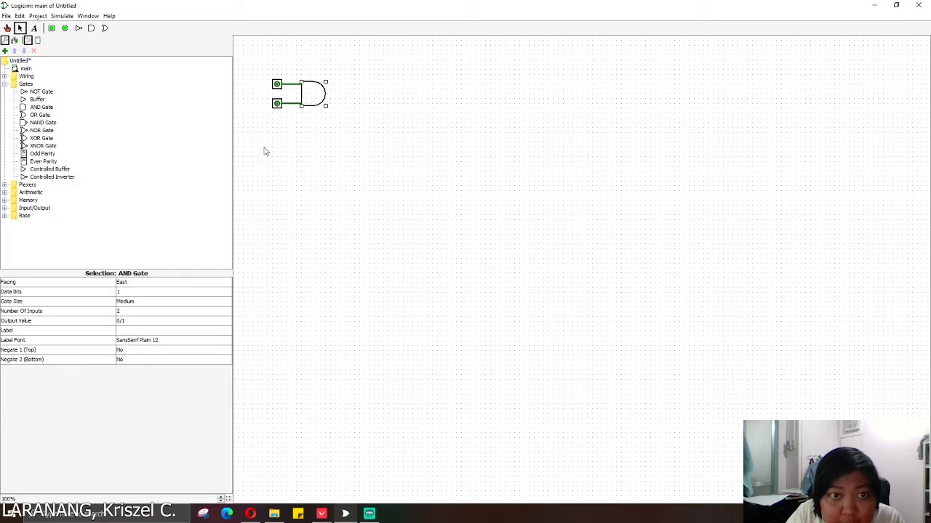
# Step: Add an output pin facing East below the two input pins and wire it to the AND gate's output
pyautogui.click(65, 28)
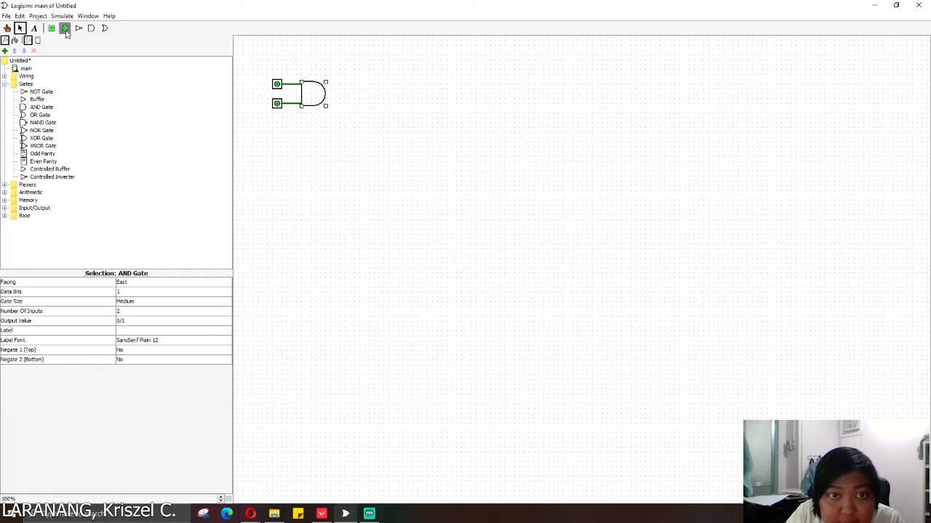
pyautogui.click(274, 118)
pyautogui.click(146, 282)
pyautogui.click(144, 301)
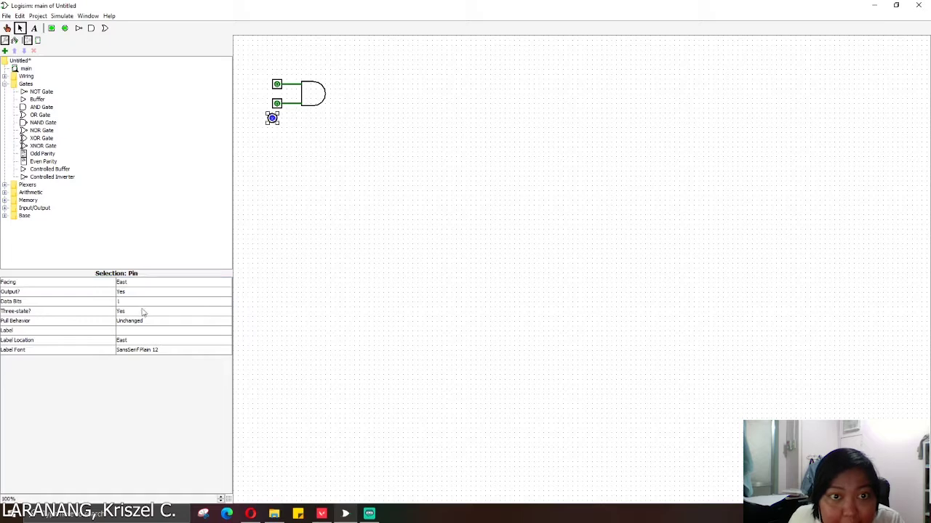
pyautogui.moveTo(274, 123)
pyautogui.mouseDown()
pyautogui.moveTo(335, 119)
pyautogui.moveTo(333, 102)
pyautogui.moveTo(335, 118)
pyautogui.mouseUp()
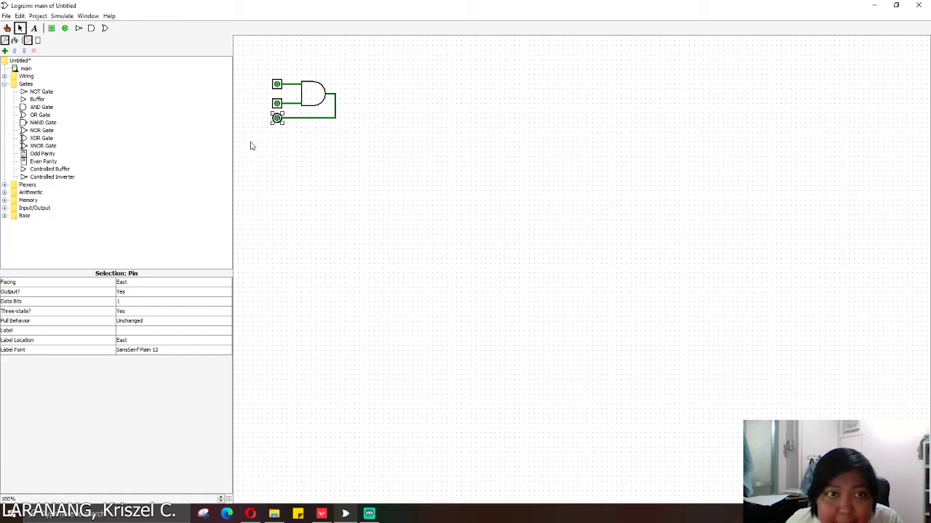
pyautogui.moveTo(260, 72); pyautogui.dragTo(354, 143)
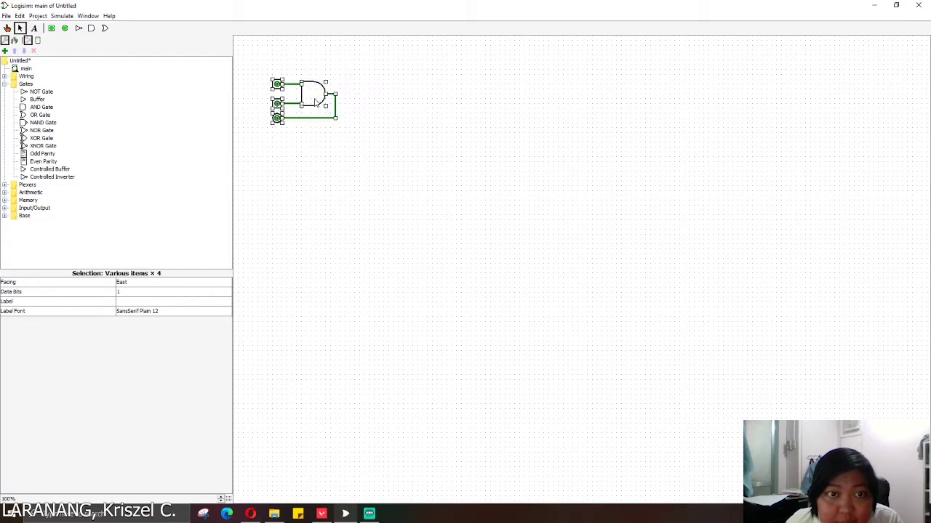
pyautogui.click(299, 148)
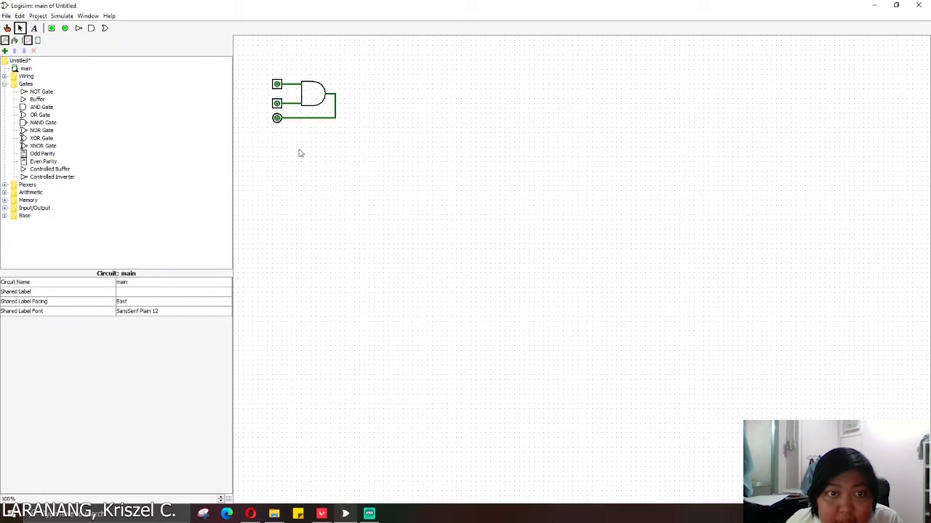
pyautogui.hotkey('ctrl', 'a')
pyautogui.hotkey('ctrl', 'd')
pyautogui.click(312, 114)
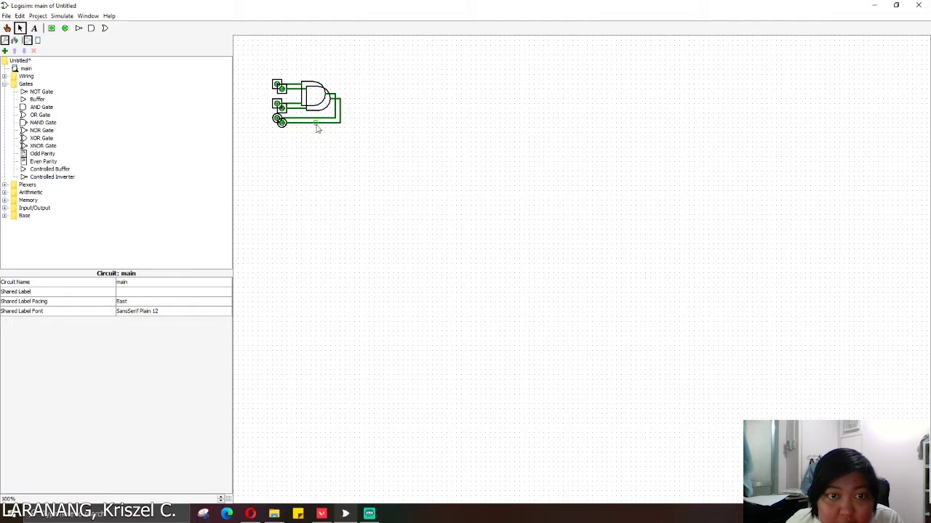
pyautogui.hotkey('ctrl', 'z')
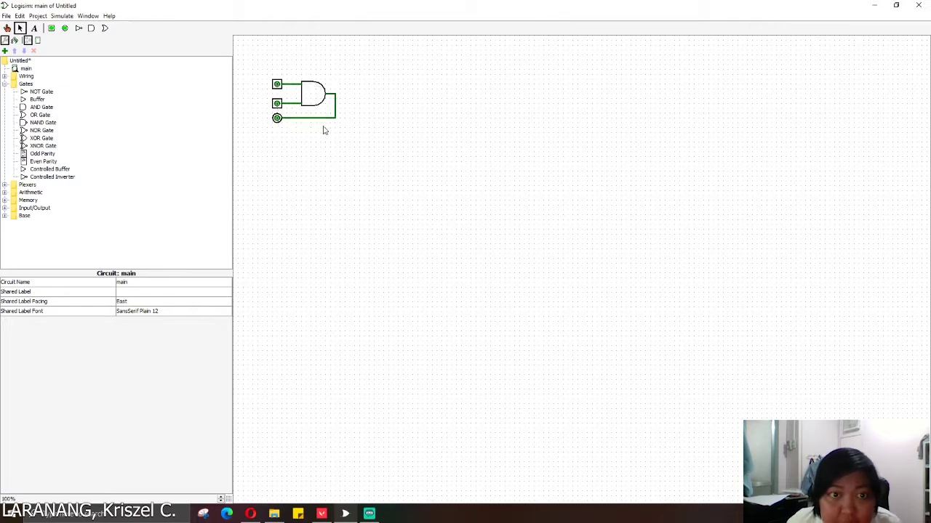
# Step: Duplicate the whole AND gate circuit and place the copy directly below the original
pyautogui.hotkey('ctrl', 'a')
pyautogui.hotkey('ctrl', 'd')
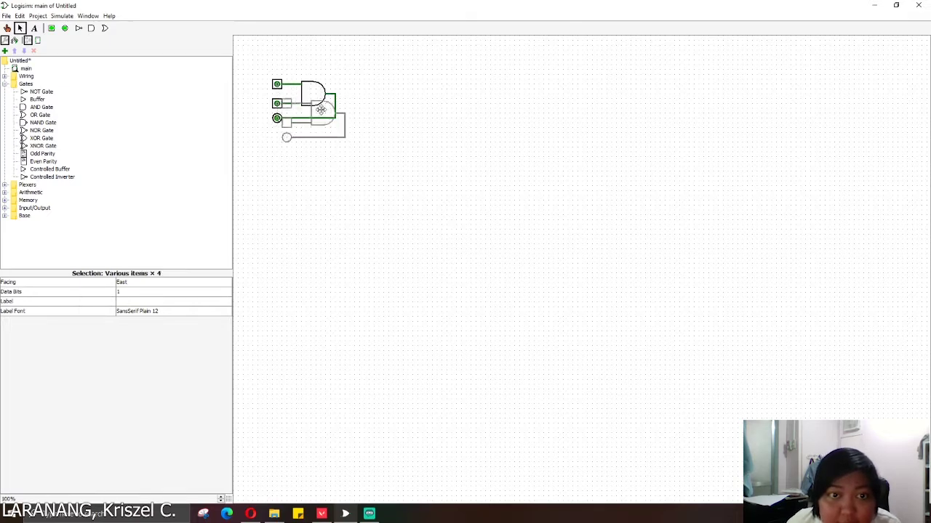
pyautogui.moveTo(320, 99); pyautogui.dragTo(311, 138)
pyautogui.click(385, 168)
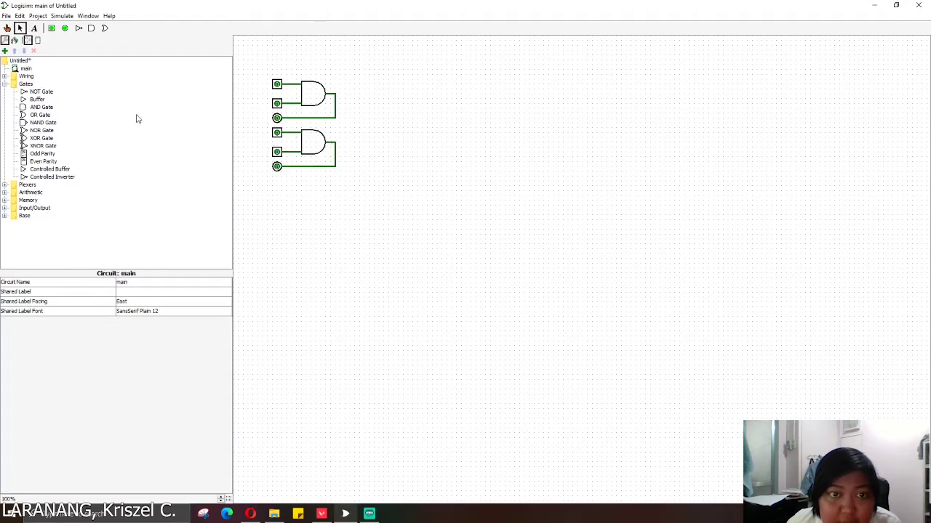
# Step: Place another AND gate to the right of the two circuits, midway between them, with its facing set to West
pyautogui.click(40, 107)
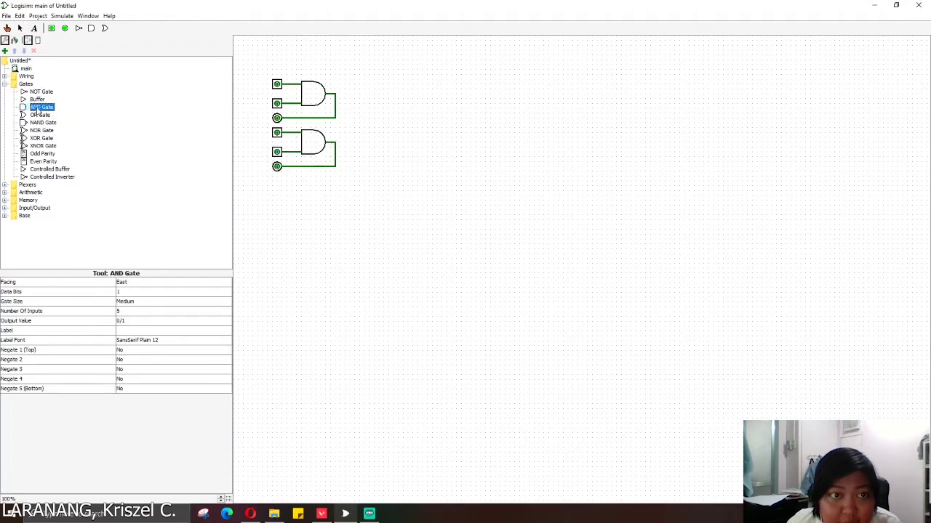
pyautogui.click(385, 118)
pyautogui.click(134, 283)
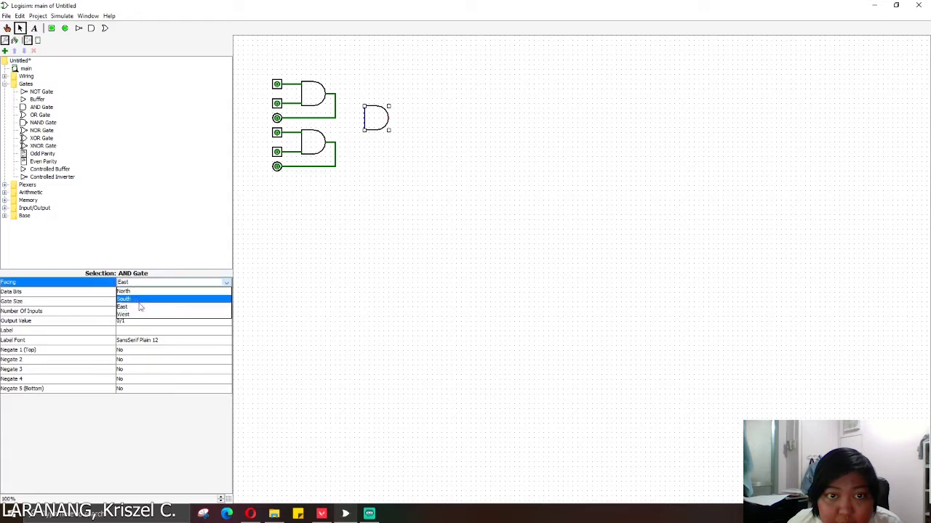
pyautogui.click(137, 313)
pyautogui.moveTo(401, 120); pyautogui.dragTo(378, 120)
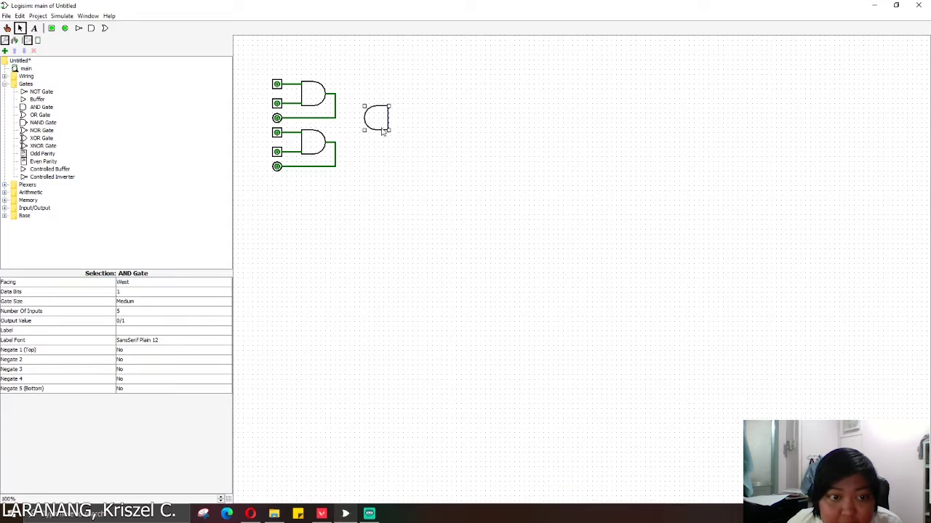
# Step: Set the West-facing AND gate's number of inputs to 2
pyautogui.click(131, 311)
pyautogui.click(145, 318)
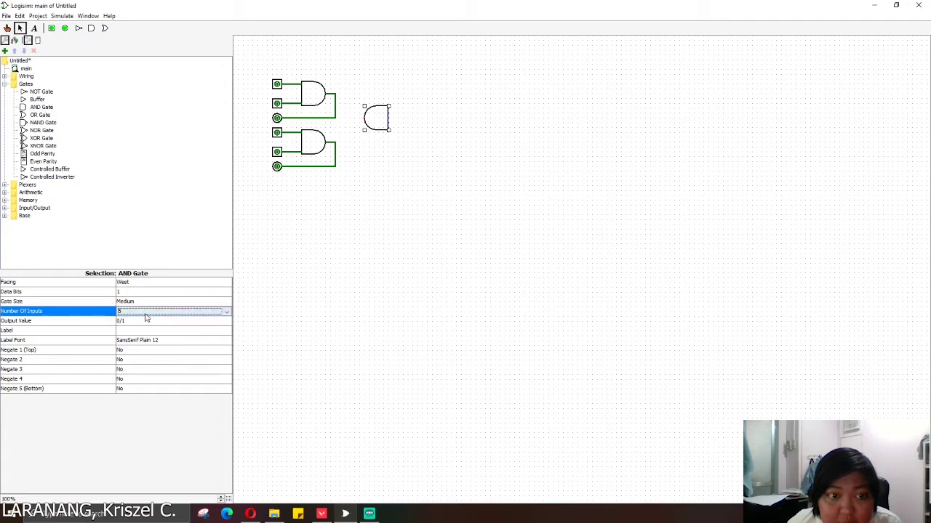
pyautogui.click(145, 318)
pyautogui.click(139, 322)
# Step: Add an input pin to the right of the West-facing gate, level with its upper input, and set its facing to West
pyautogui.click(51, 28)
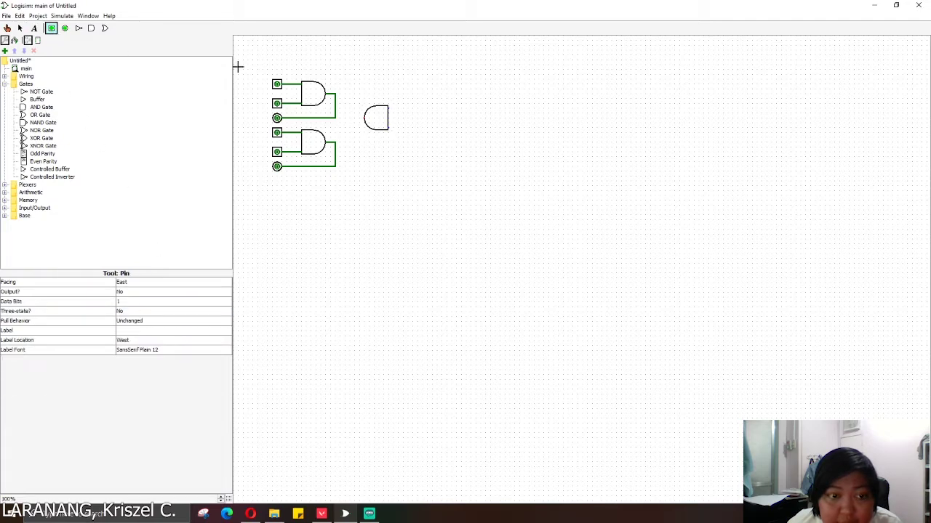
pyautogui.click(413, 109)
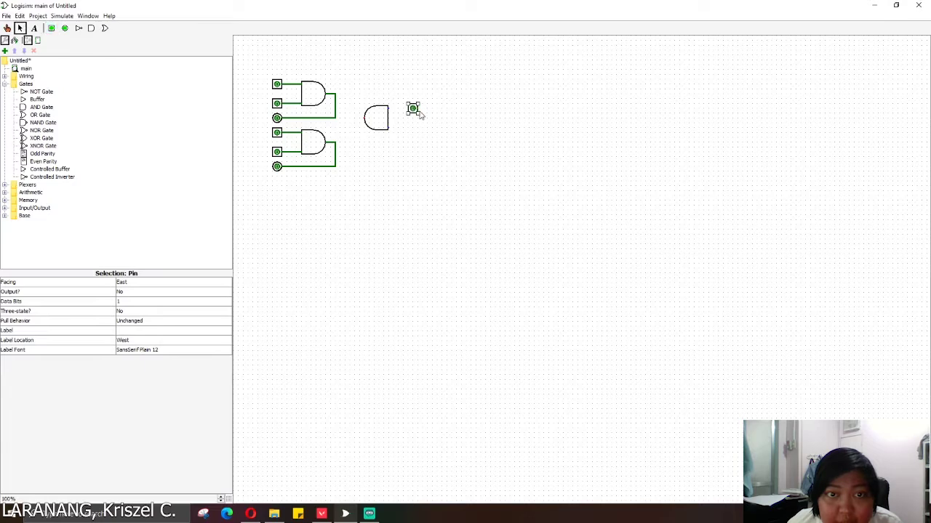
pyautogui.click(157, 285)
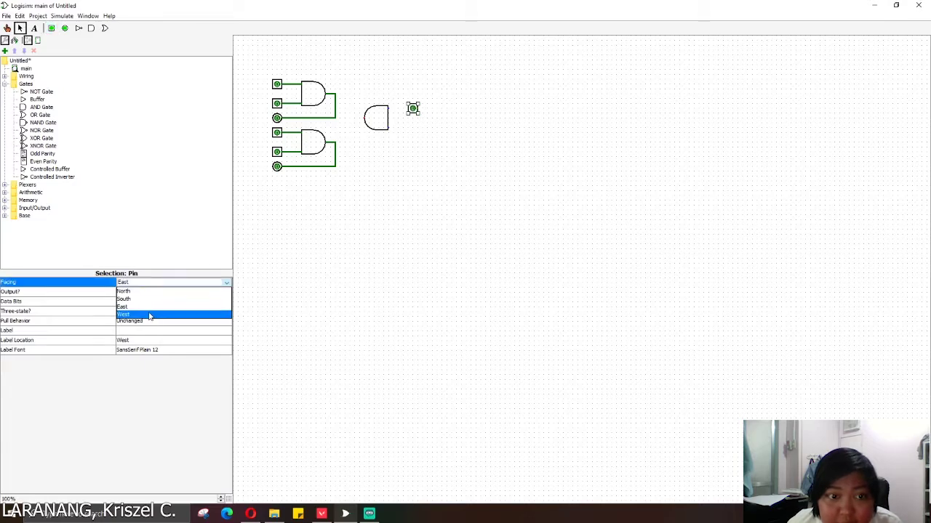
pyautogui.click(149, 315)
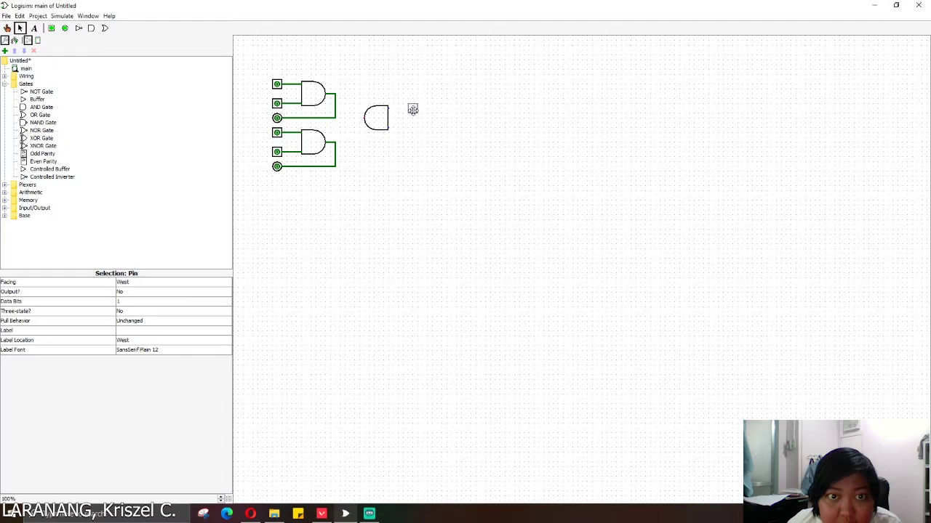
# Step: Add a second West-facing input pin aligned below the first and wire both pins to the West-facing gate's inputs
pyautogui.click(51, 28)
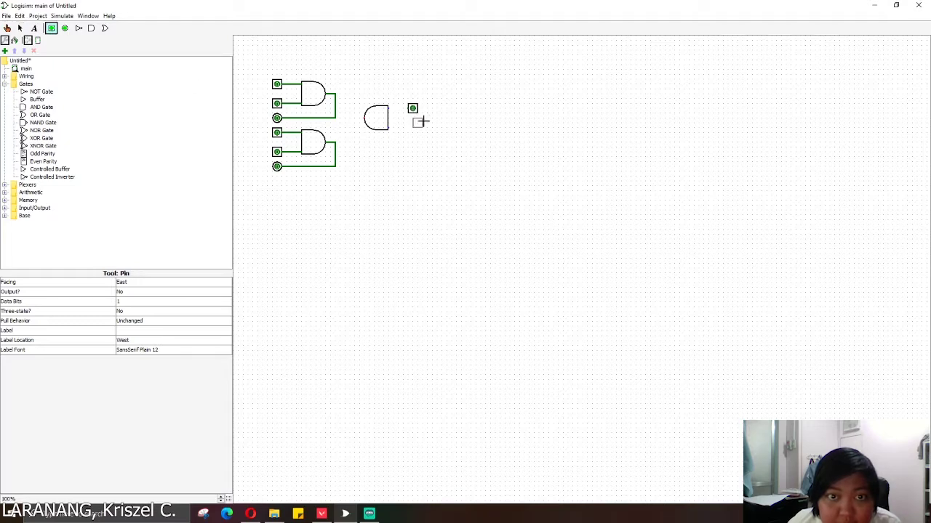
pyautogui.click(413, 127)
pyautogui.click(20, 27)
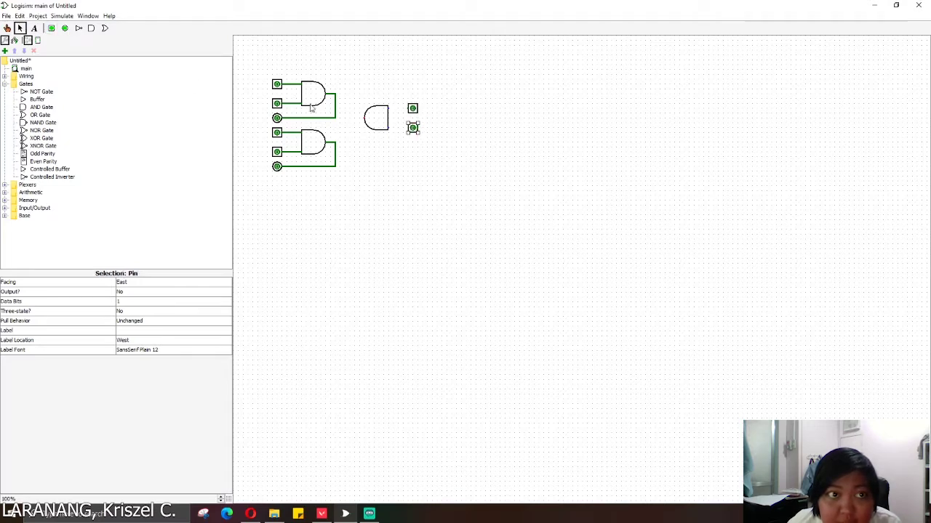
pyautogui.click(134, 283)
pyautogui.click(128, 314)
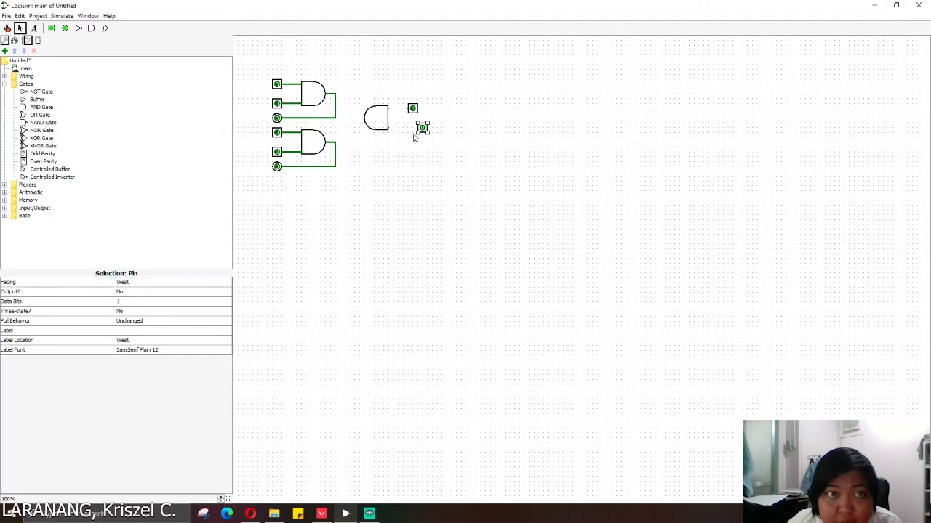
pyautogui.moveTo(423, 128); pyautogui.dragTo(413, 128)
pyautogui.moveTo(388, 118)
pyautogui.mouseDown()
pyautogui.moveTo(413, 108)
pyautogui.moveTo(412, 128)
pyautogui.mouseUp()
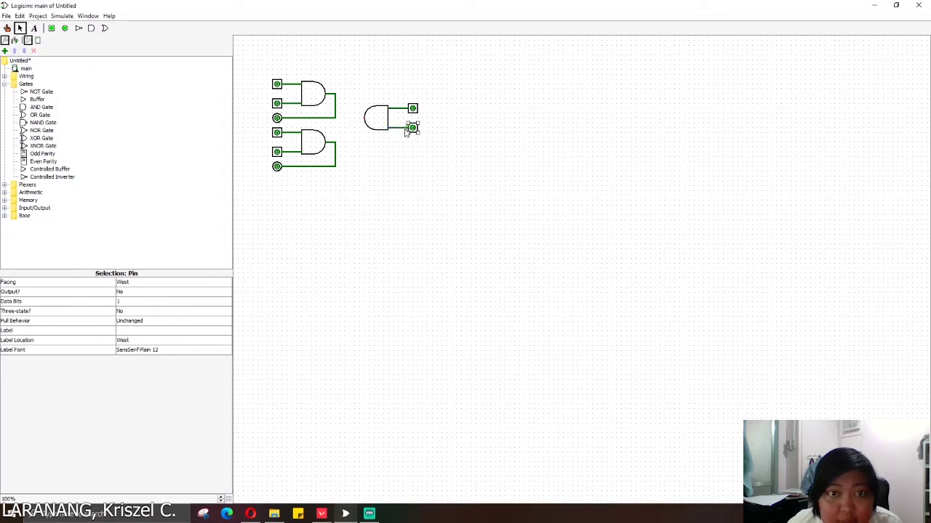
# Step: Add an output pin facing West below the right-hand input pins and wire it to the West-facing gate's output
pyautogui.click(65, 28)
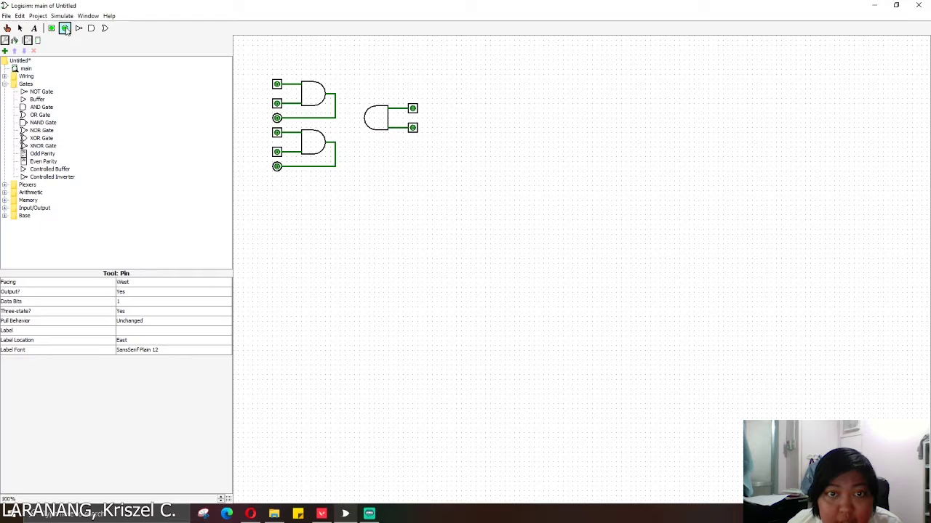
pyautogui.click(413, 142)
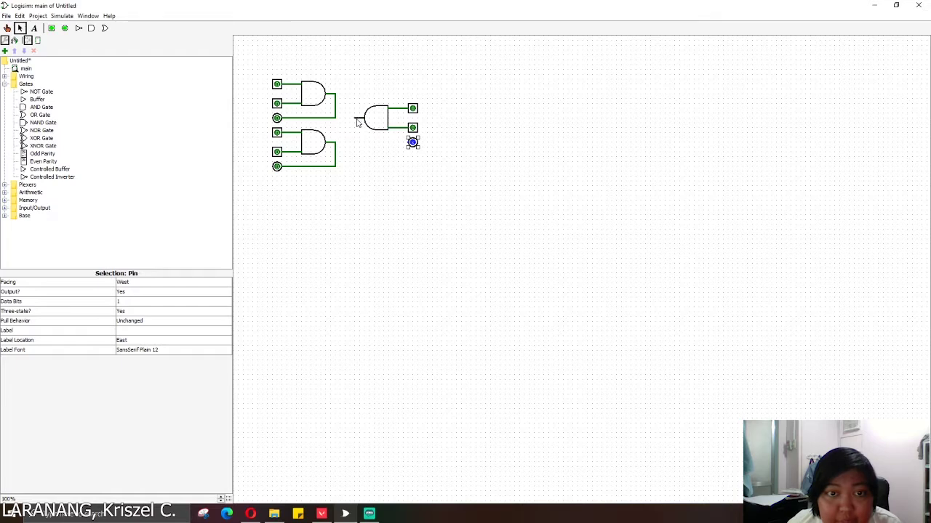
pyautogui.moveTo(356, 119); pyautogui.dragTo(411, 143)
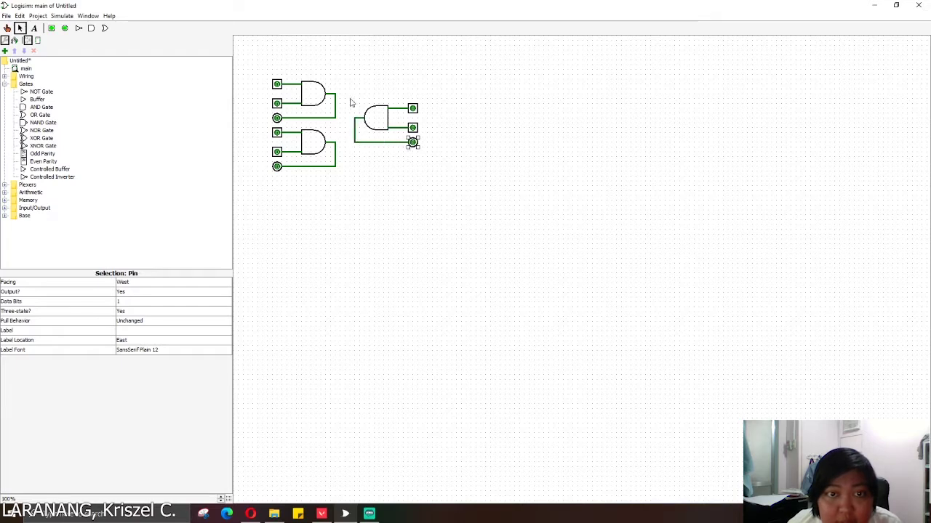
# Step: Duplicate the whole West-facing AND gate circuit with its pins and wires, and place the copy directly below the original
pyautogui.moveTo(356, 90); pyautogui.dragTo(432, 158)
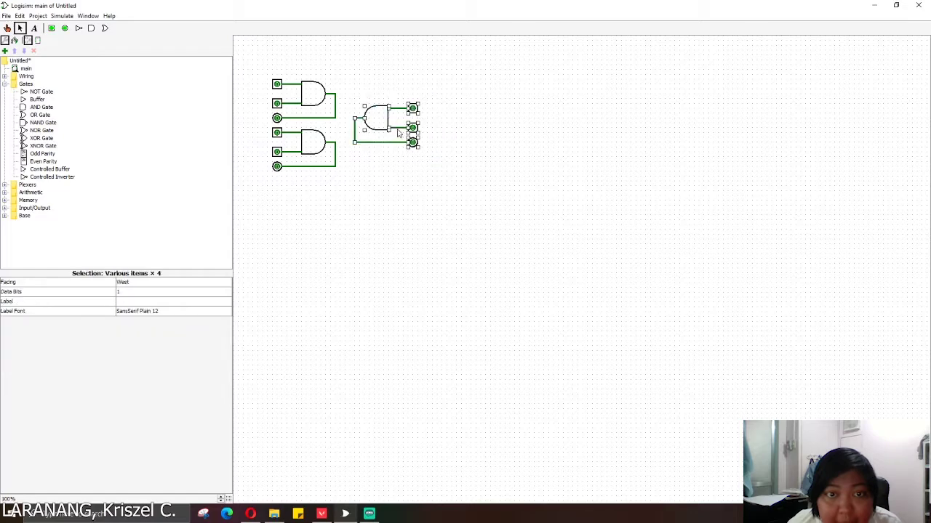
pyautogui.click(393, 173)
pyautogui.hotkey('ctrl', 'z')
pyautogui.moveTo(384, 124); pyautogui.dragTo(371, 166)
pyautogui.click(482, 175)
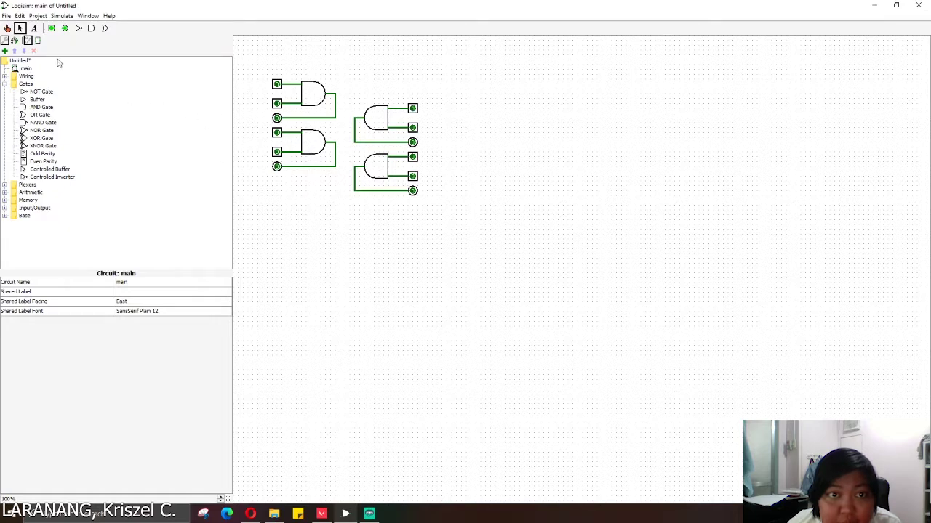
# Step: Test the gates by toggling the lower East-facing gate's upper input, the upper West-facing gate's lower input, and both inputs of the lower West-facing gate
pyautogui.click(7, 28)
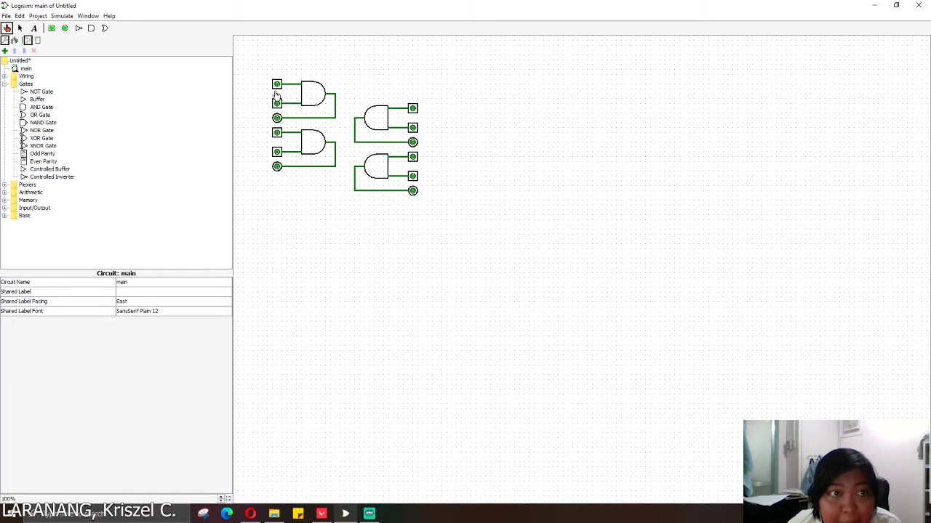
pyautogui.click(277, 135)
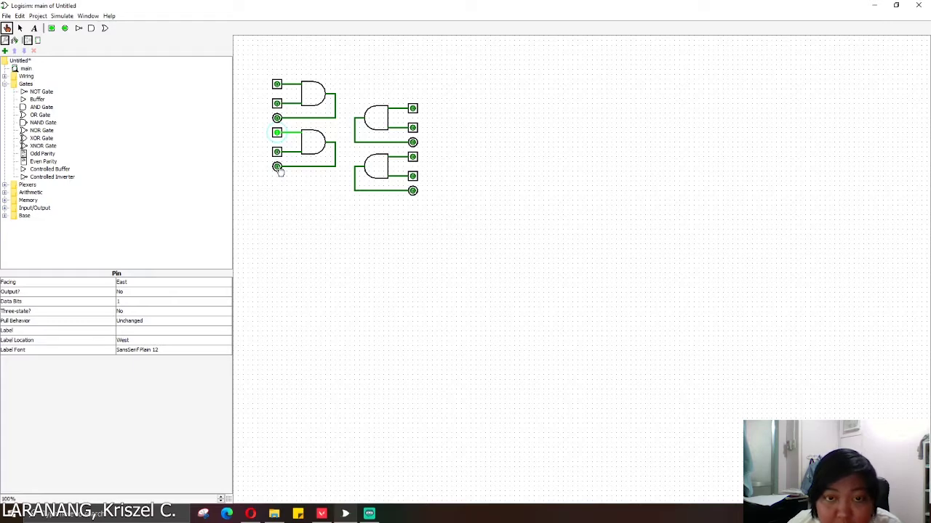
pyautogui.click(412, 129)
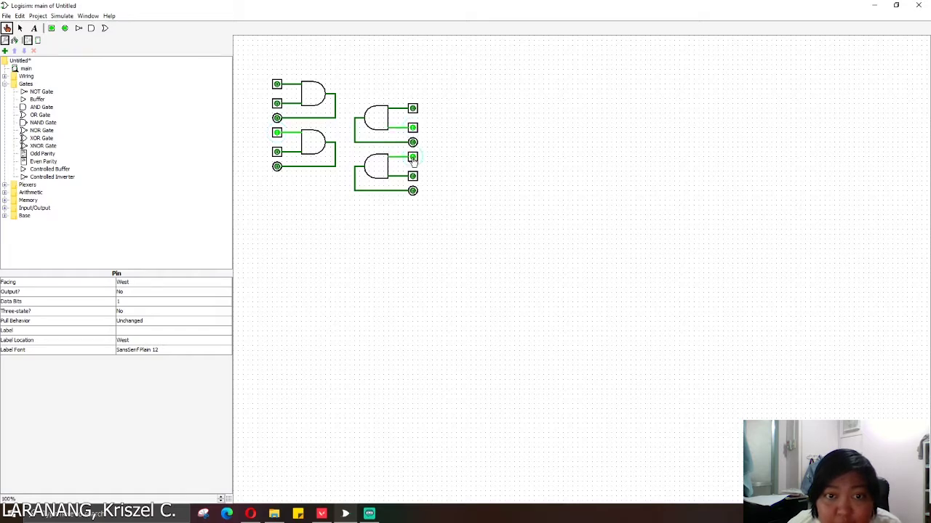
pyautogui.click(412, 177)
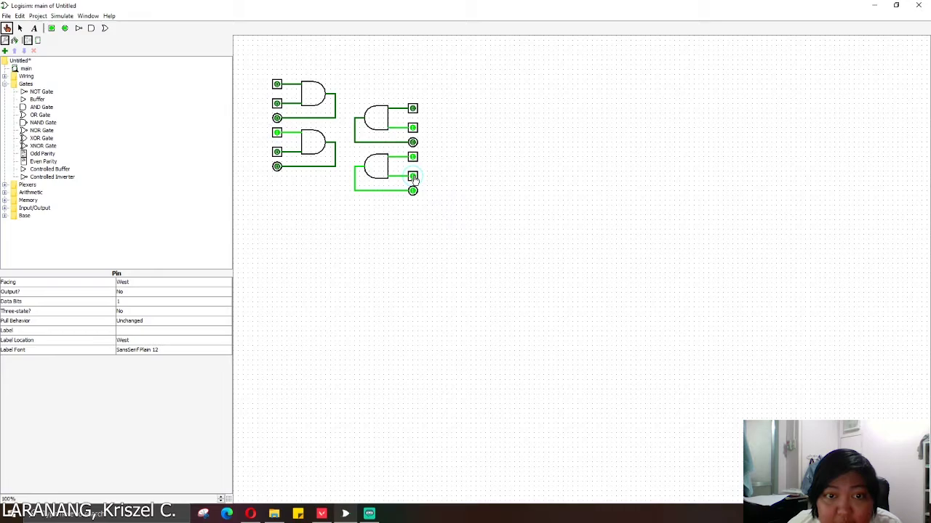
# Step: Switch to the browser, compare the circuits with the 2-input AND gate truth table, and return to Logisim
pyautogui.click(251, 515)
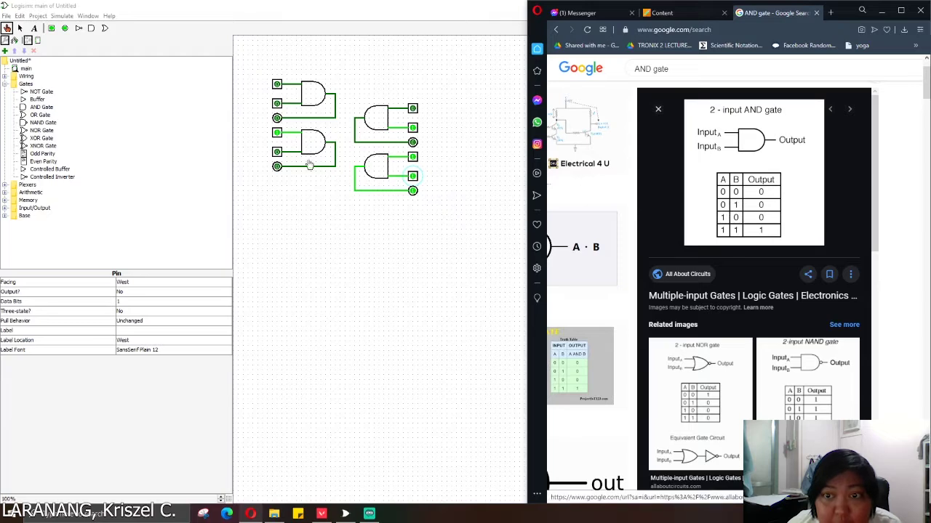
pyautogui.click(277, 153)
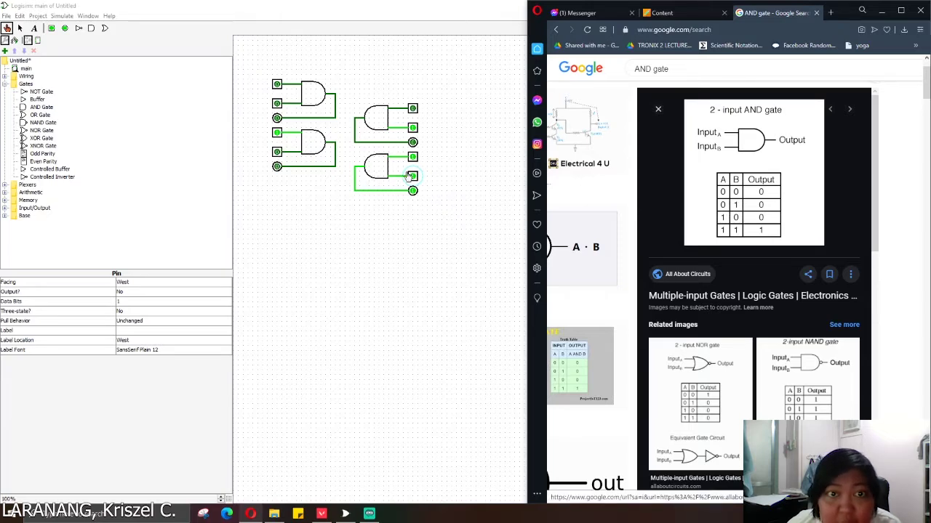
pyautogui.doubleClick(313, 7)
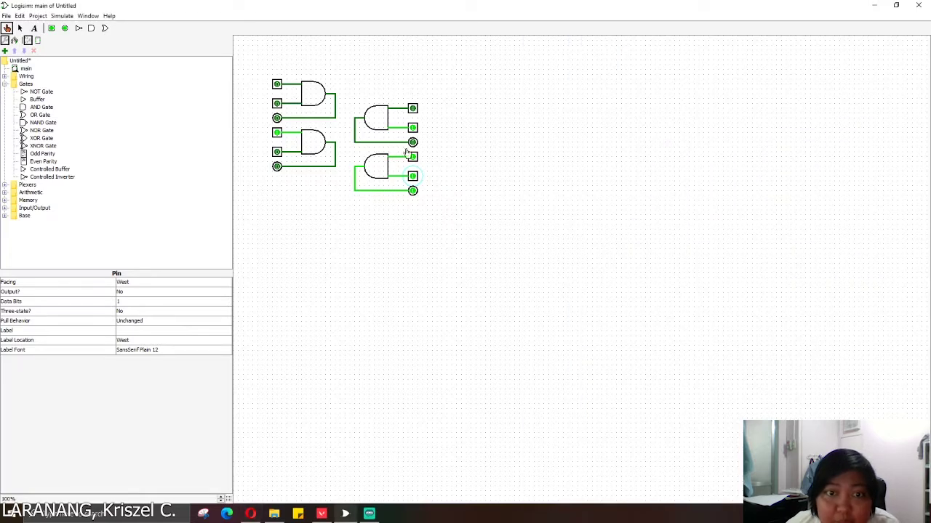
# Step: Add a new circuit named 74LS08 to the project
pyautogui.rightClick(22, 63)
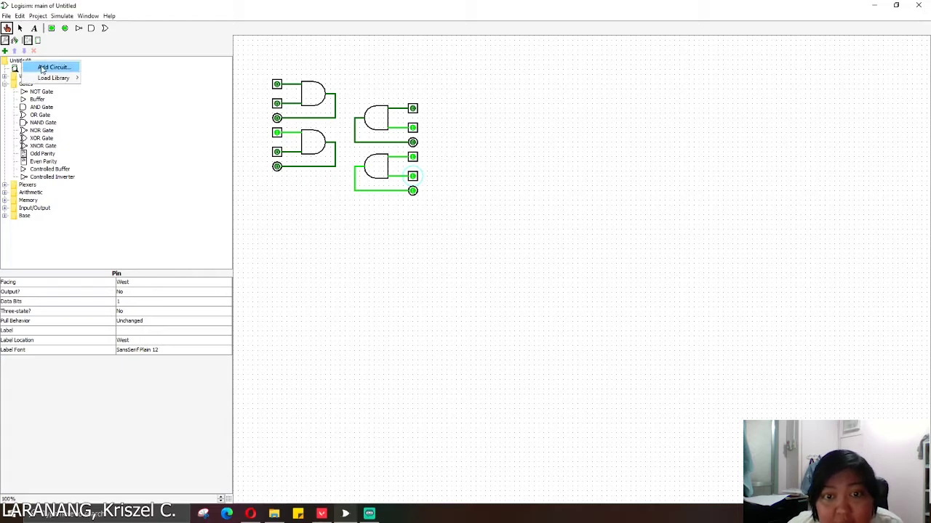
pyautogui.click(42, 68)
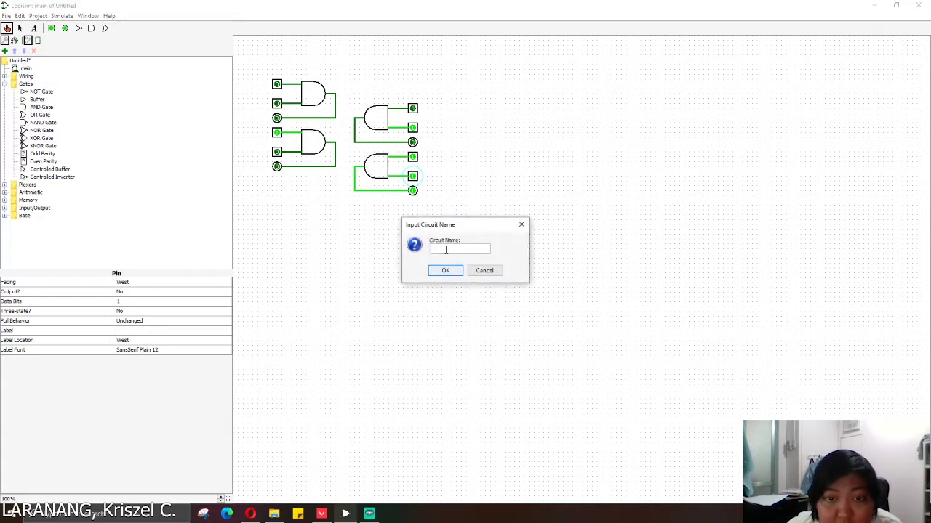
pyautogui.write('7')
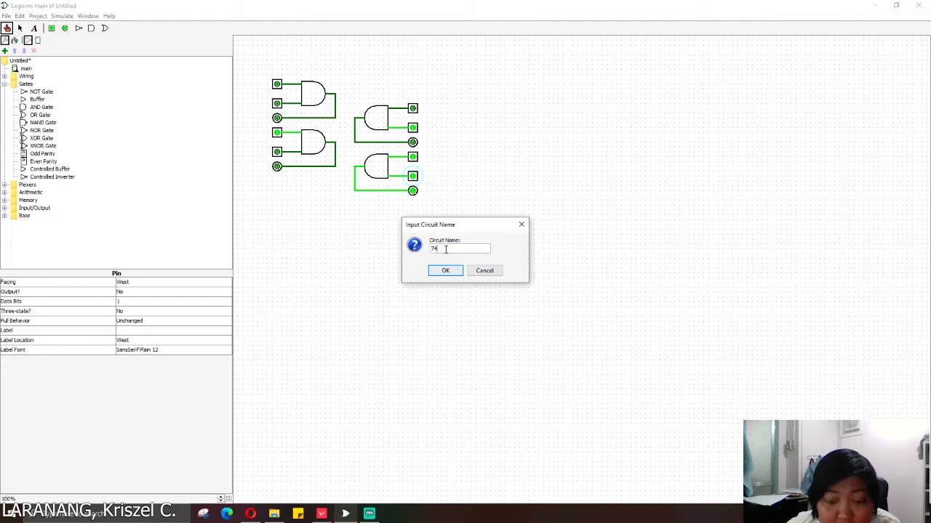
pyautogui.write('4')
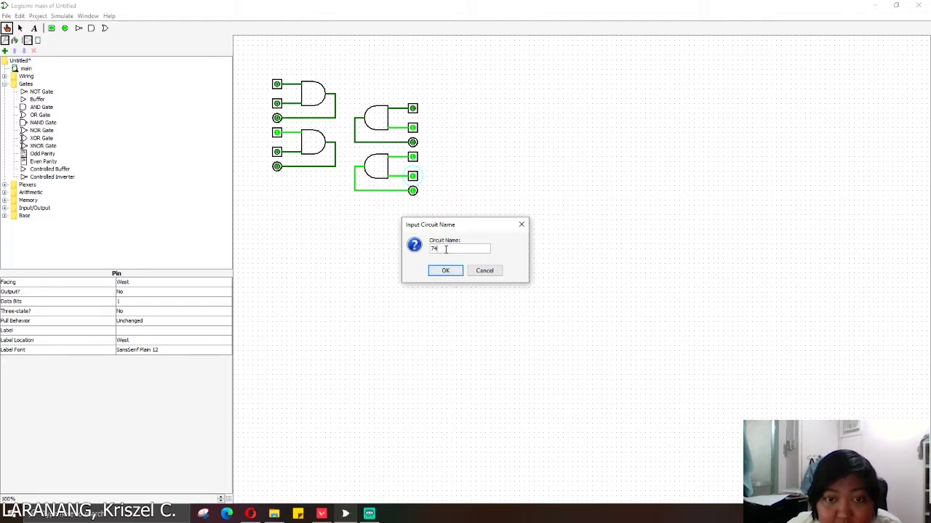
pyautogui.write('LS0')
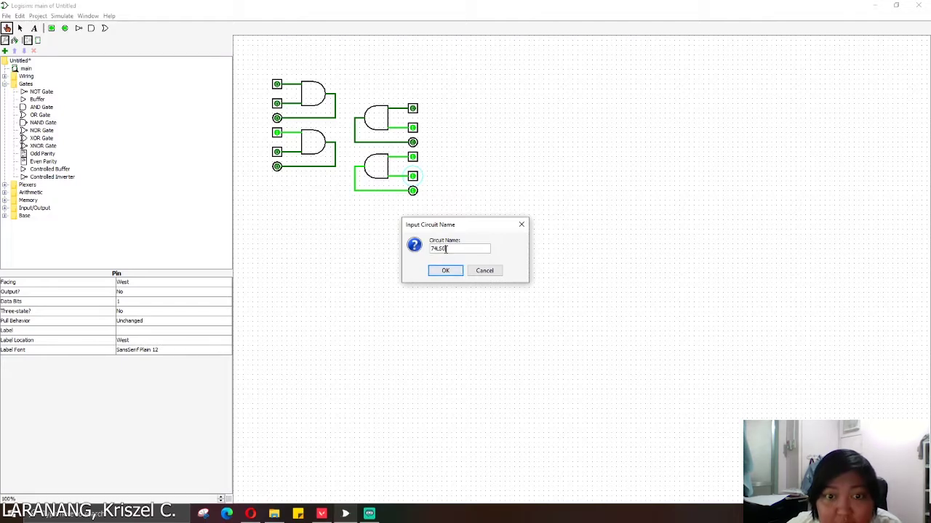
pyautogui.write('8')
pyautogui.hotkey('alt', 'Tab')
pyautogui.hotkey('alt', 'Tab')
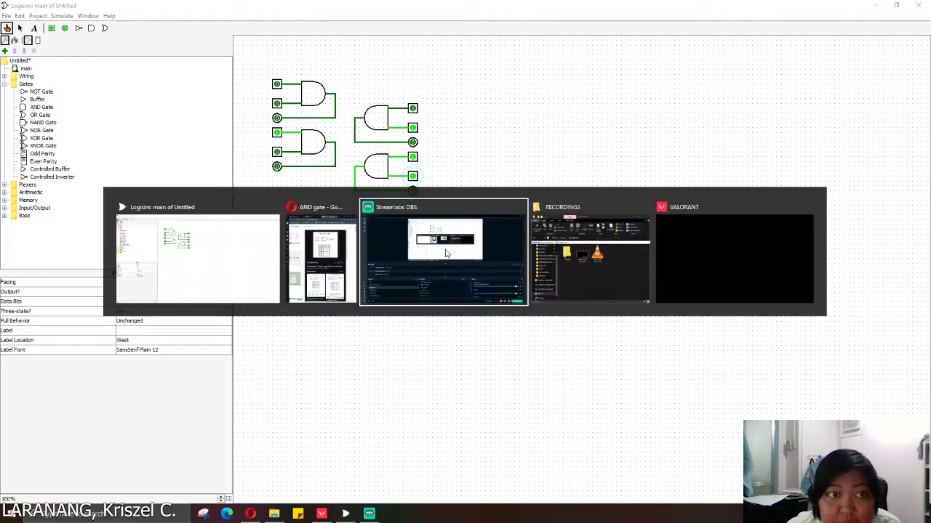
pyautogui.hotkey('alt', 'Tab')
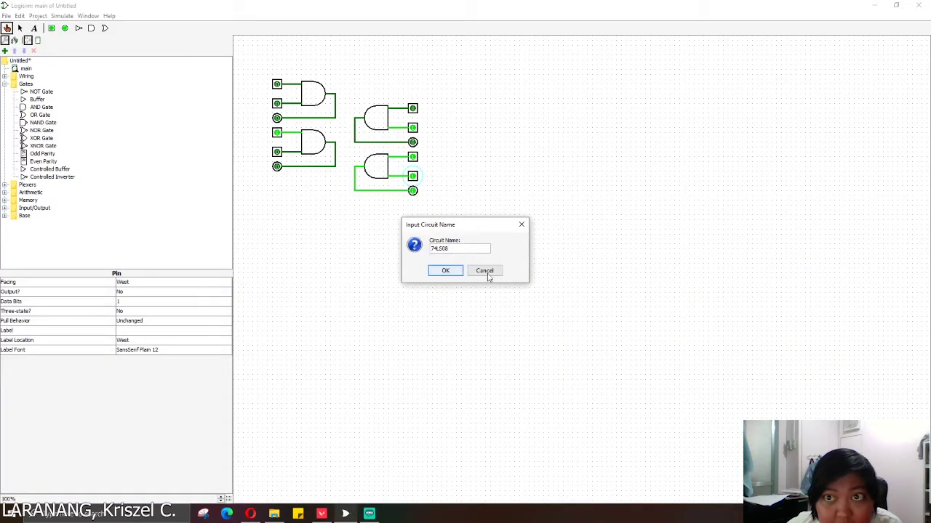
pyautogui.click(443, 270)
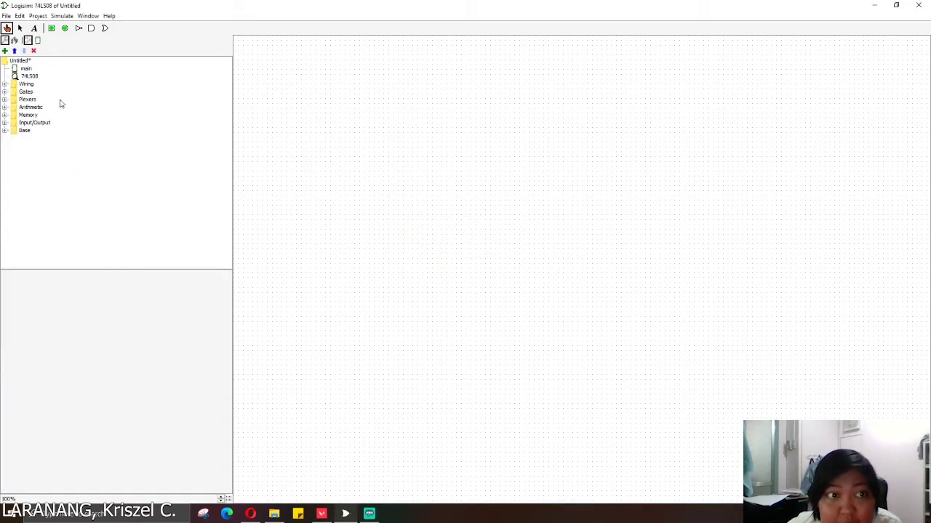
# Step: Place the main circuit as a subcircuit in 74LS08 and add the text labels "AND GATE" and "74LS08" above it
pyautogui.click(27, 68)
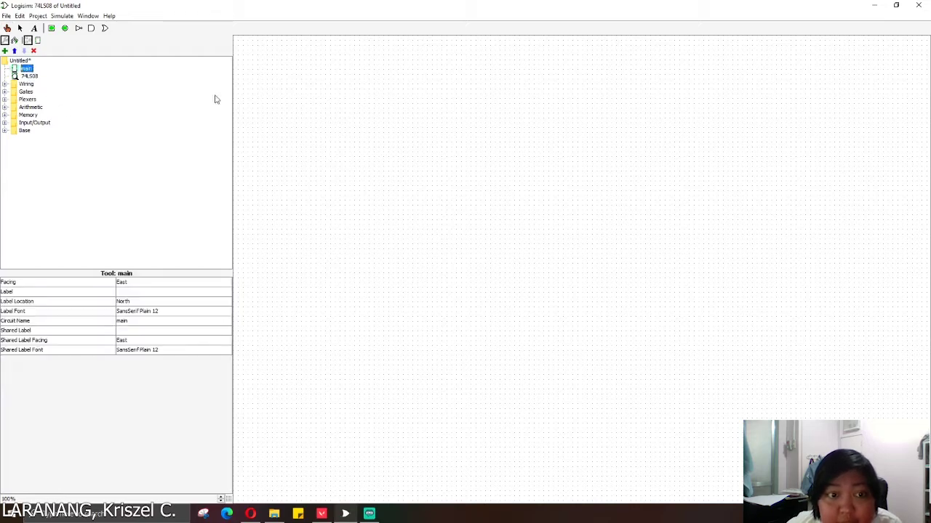
pyautogui.click(381, 93)
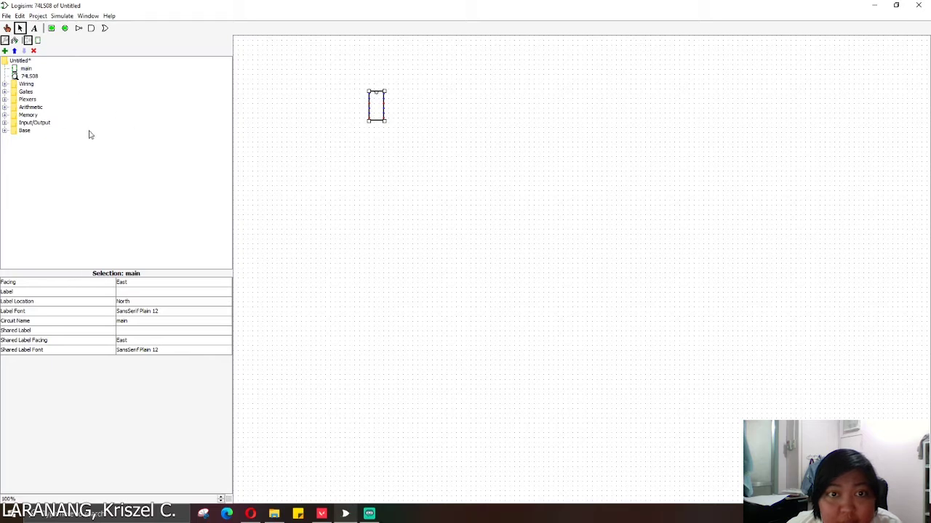
pyautogui.click(35, 28)
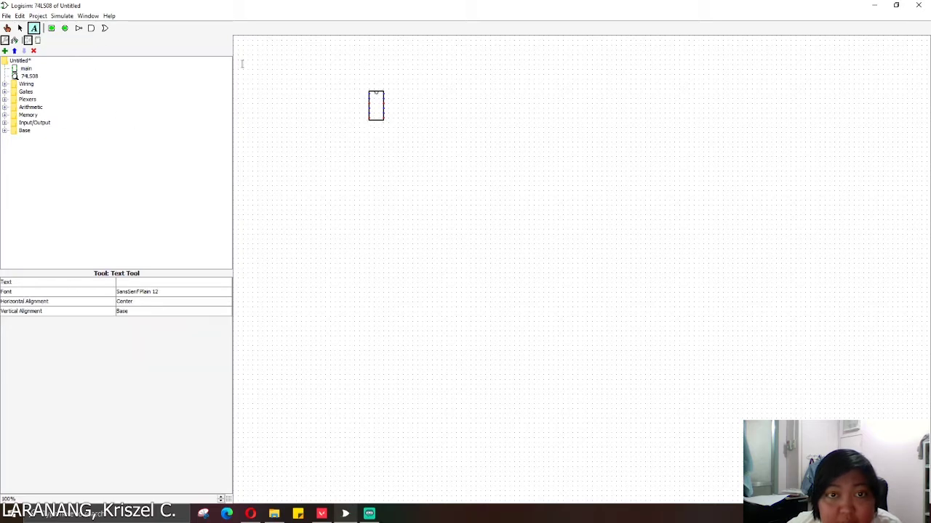
pyautogui.click(363, 72)
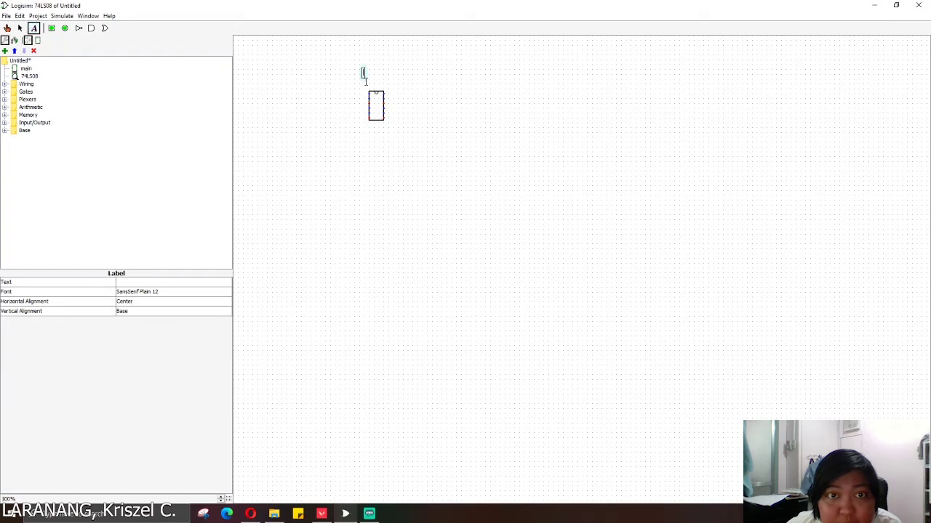
pyautogui.write('AND')
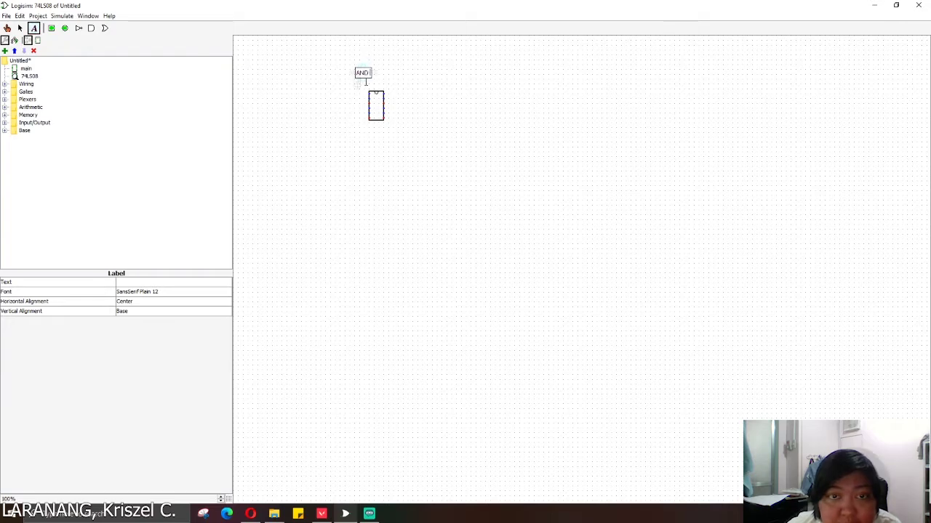
pyautogui.write(' GATE')
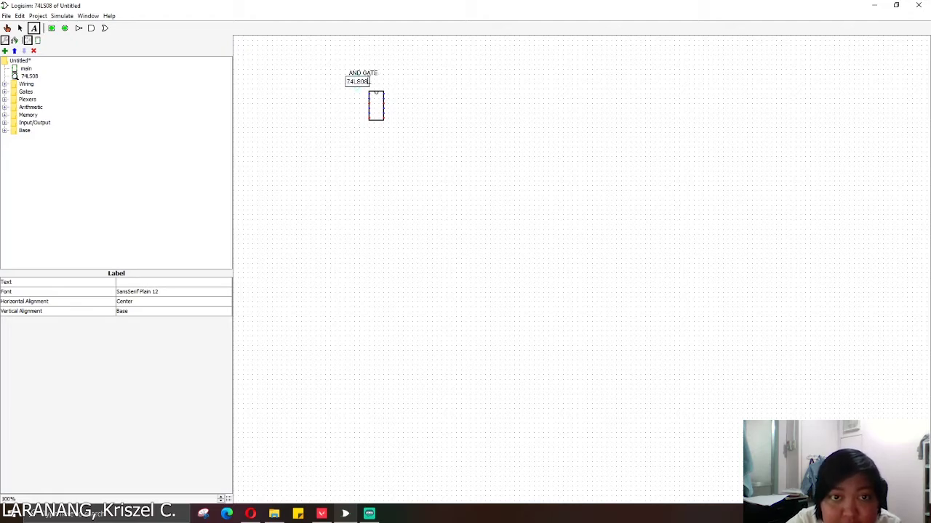
# Step: Reposition the 74LS08 label and the subcircuit so both are centred beneath the AND GATE label
pyautogui.click(351, 83)
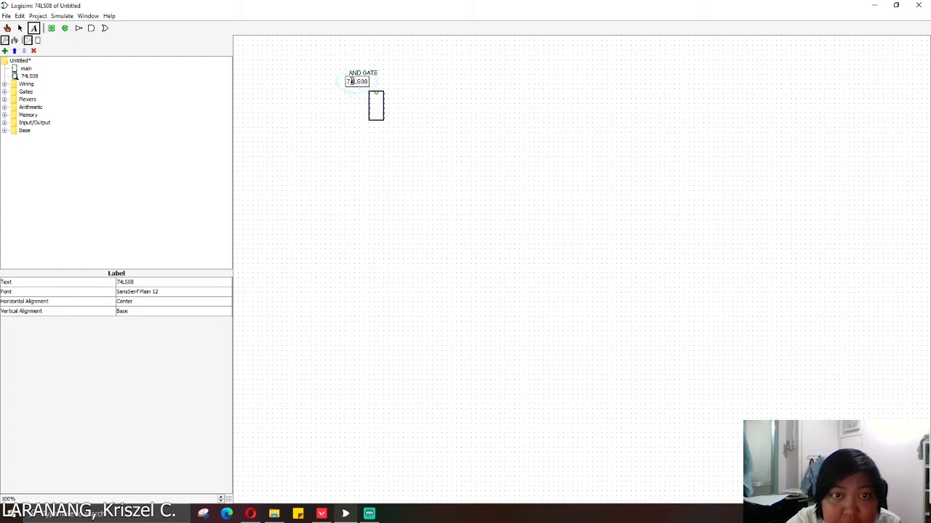
pyautogui.hotkey('ctrl', 'a')
pyautogui.moveTo(351, 81); pyautogui.dragTo(368, 104)
pyautogui.click(415, 98)
pyautogui.click(361, 81)
pyautogui.click(381, 103)
pyautogui.click(440, 115)
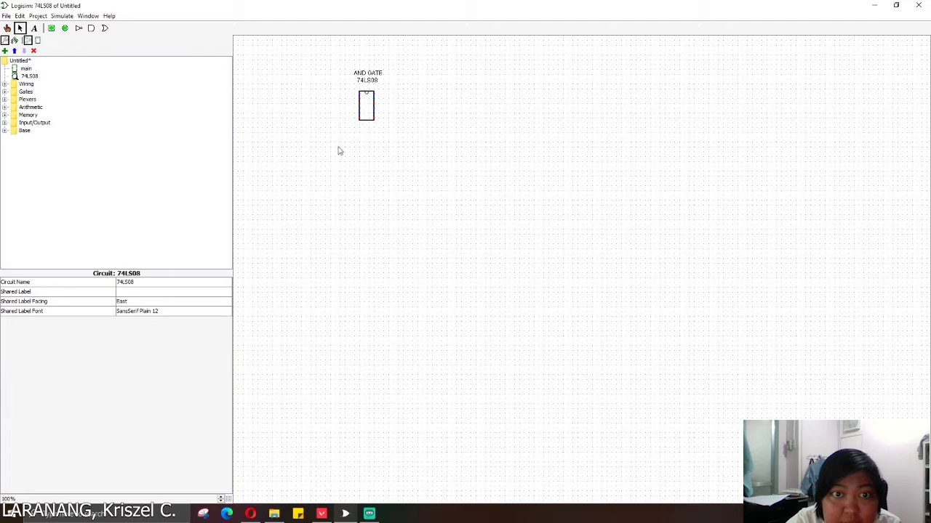
# Step: Add an East-facing input pin to the left of the subcircuit's upper end and label it A
pyautogui.click(52, 28)
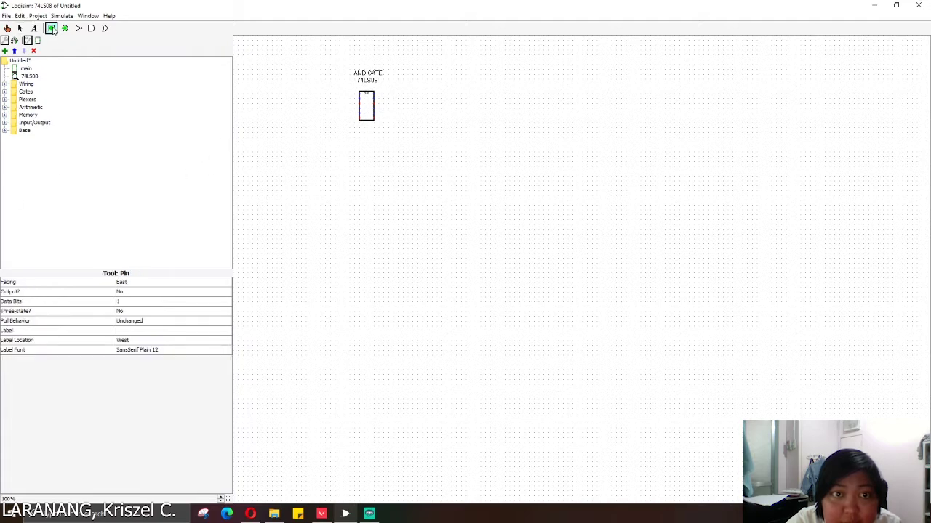
pyautogui.click(331, 93)
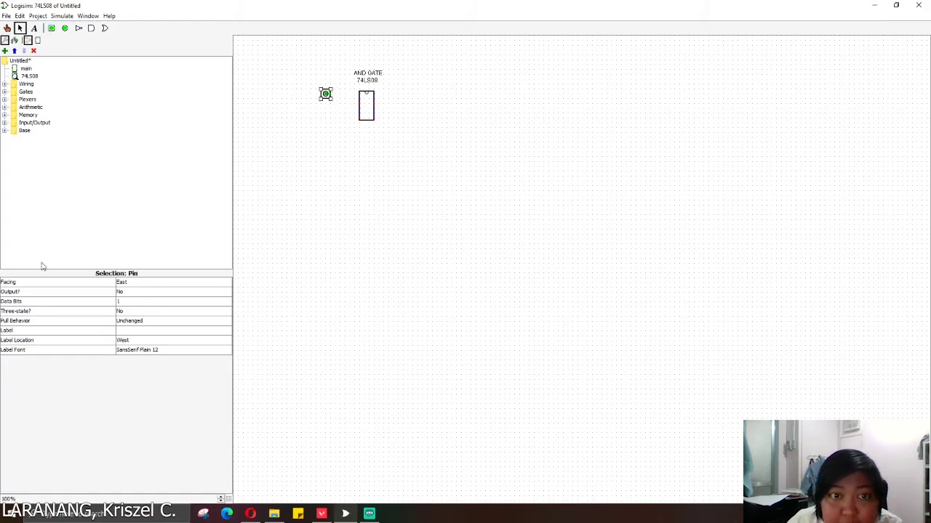
pyautogui.click(34, 29)
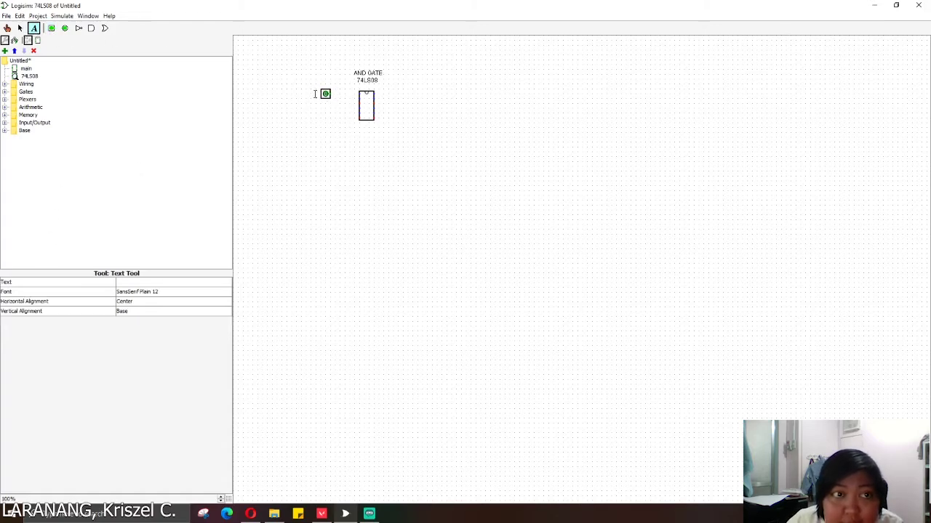
pyautogui.click(313, 94)
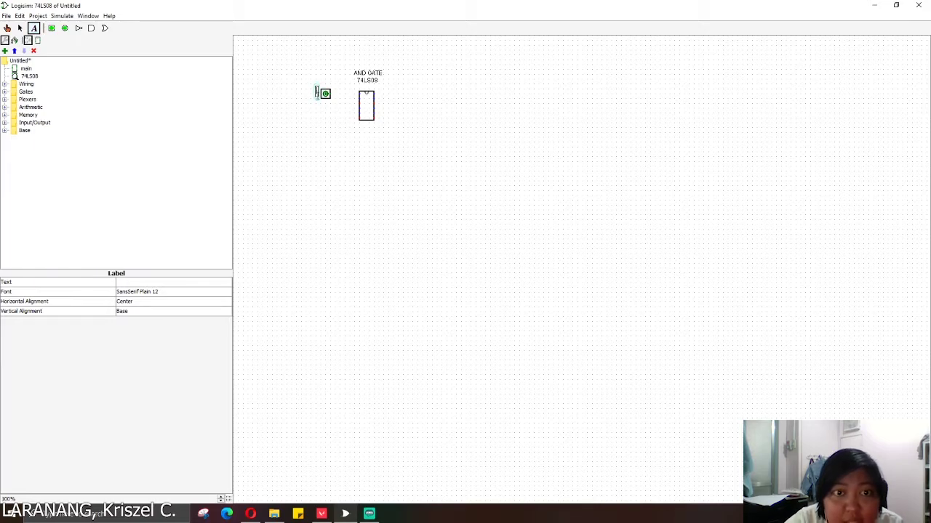
pyautogui.write('A')
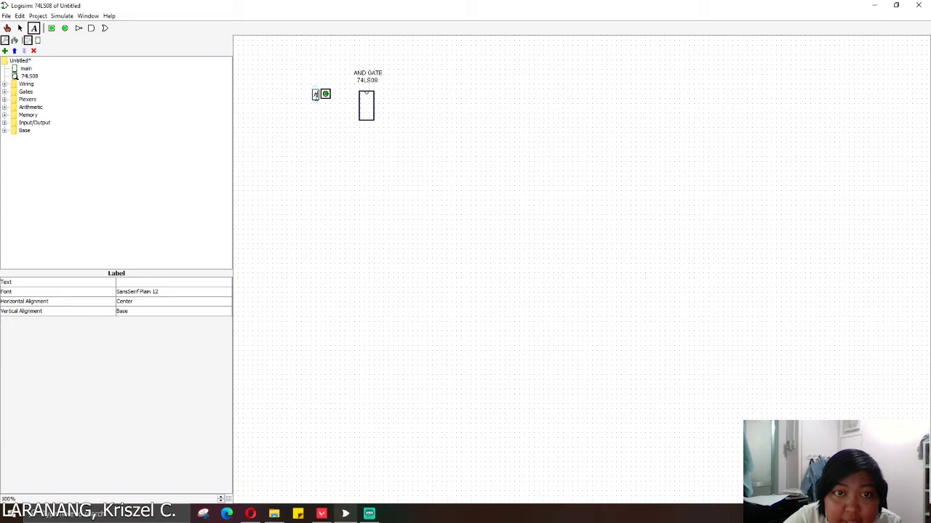
pyautogui.click(306, 113)
# Step: Add a second East-facing input pin directly below pin A and label it B
pyautogui.click(51, 29)
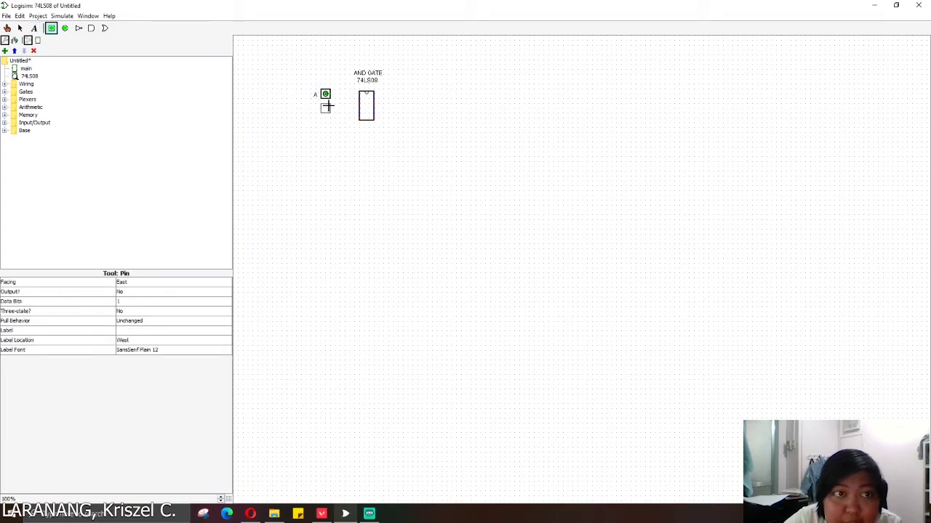
pyautogui.click(327, 107)
pyautogui.click(34, 29)
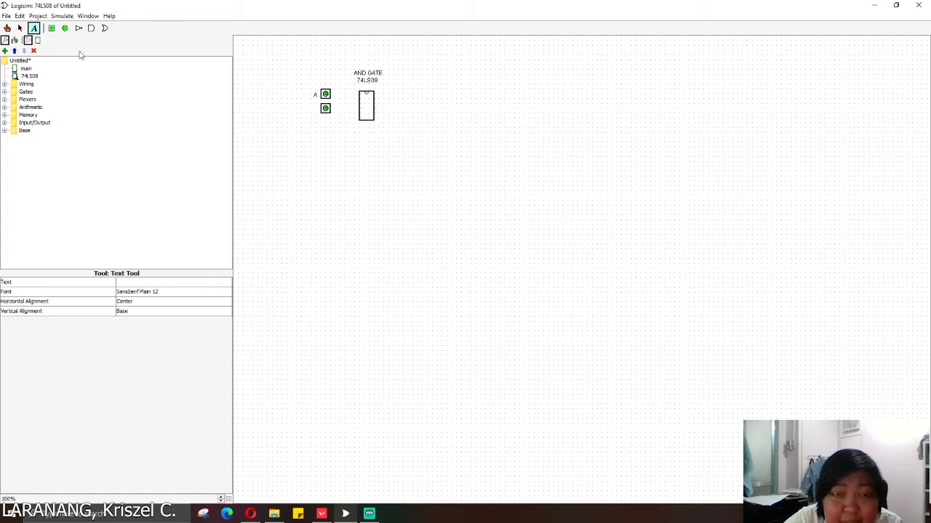
pyautogui.click(314, 107)
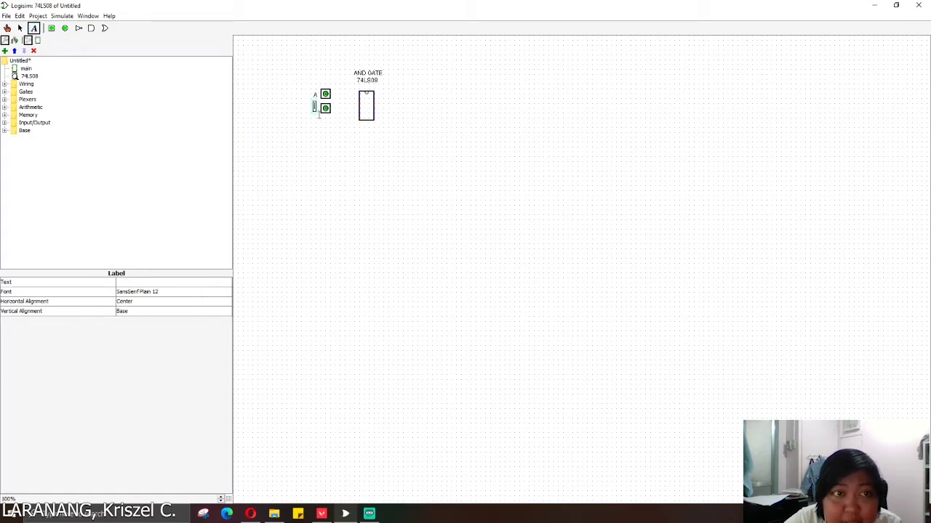
pyautogui.write('B')
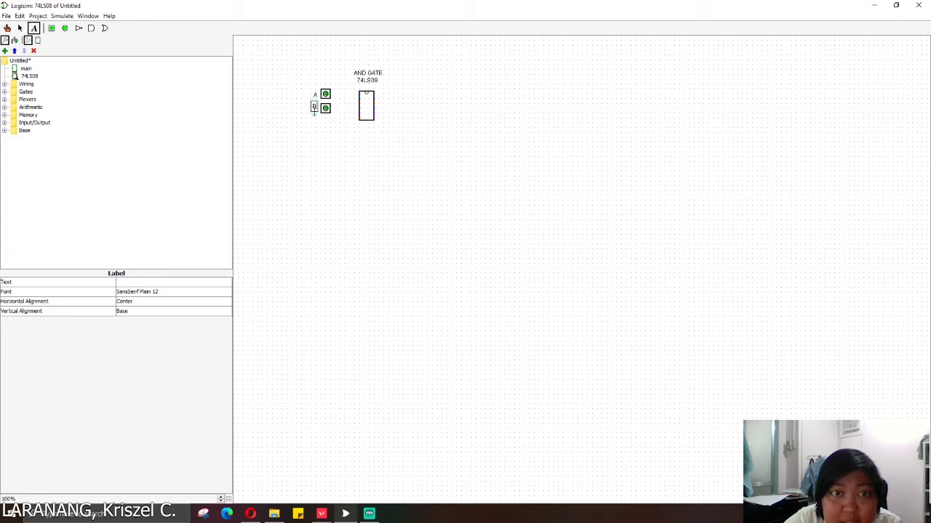
# Step: Add an East-facing output pin directly below pin B, aligned with the input pins, and label it O
pyautogui.click(65, 28)
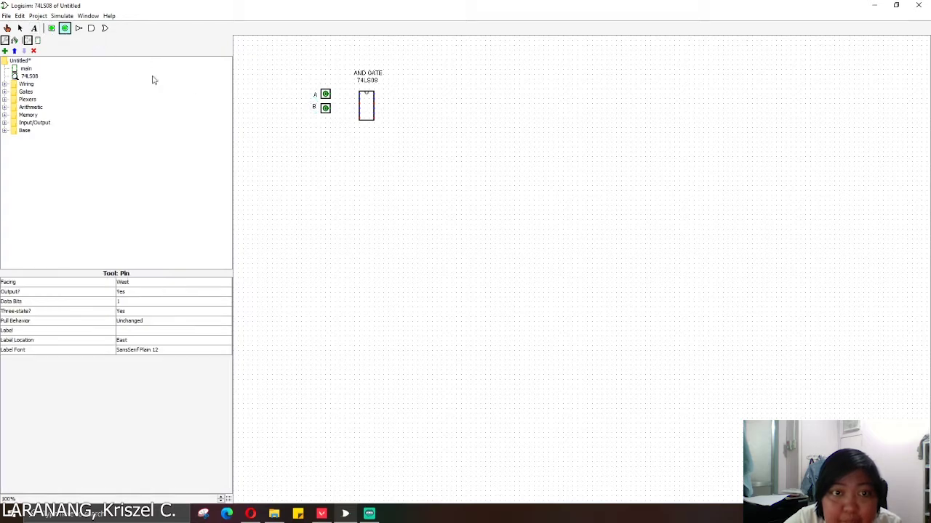
pyautogui.click(323, 123)
pyautogui.click(133, 282)
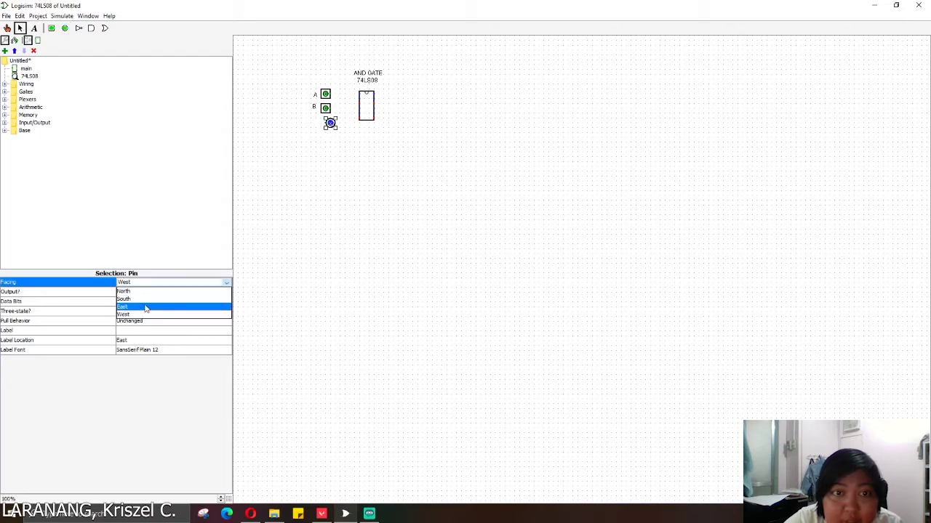
pyautogui.click(145, 309)
pyautogui.moveTo(321, 126); pyautogui.dragTo(326, 125)
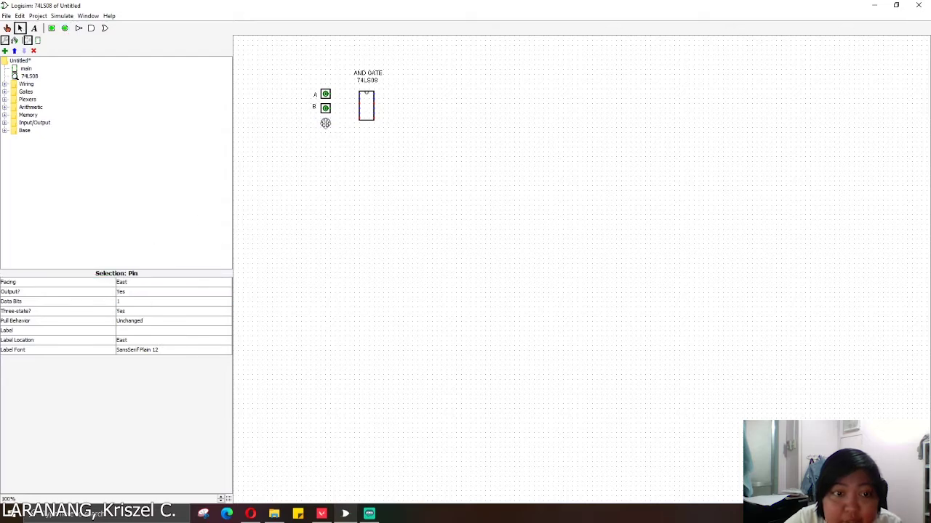
pyautogui.click(33, 28)
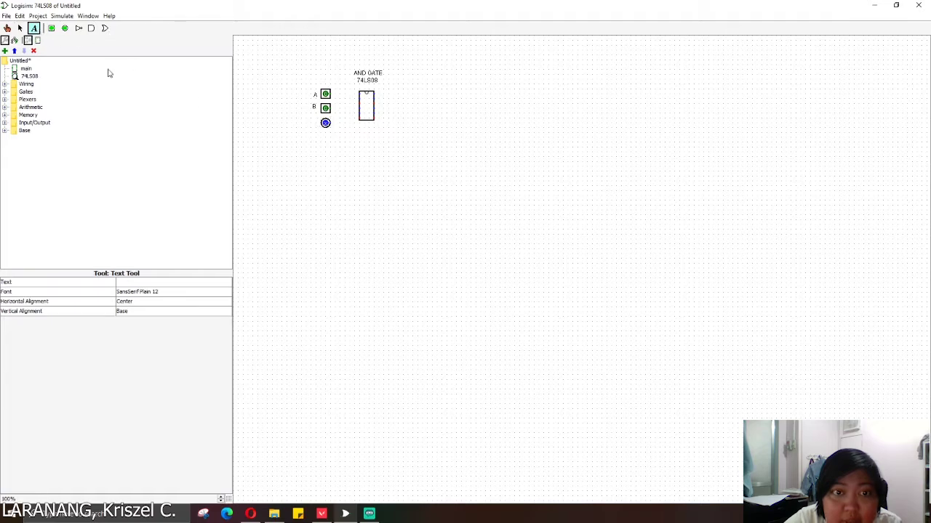
pyautogui.click(313, 123)
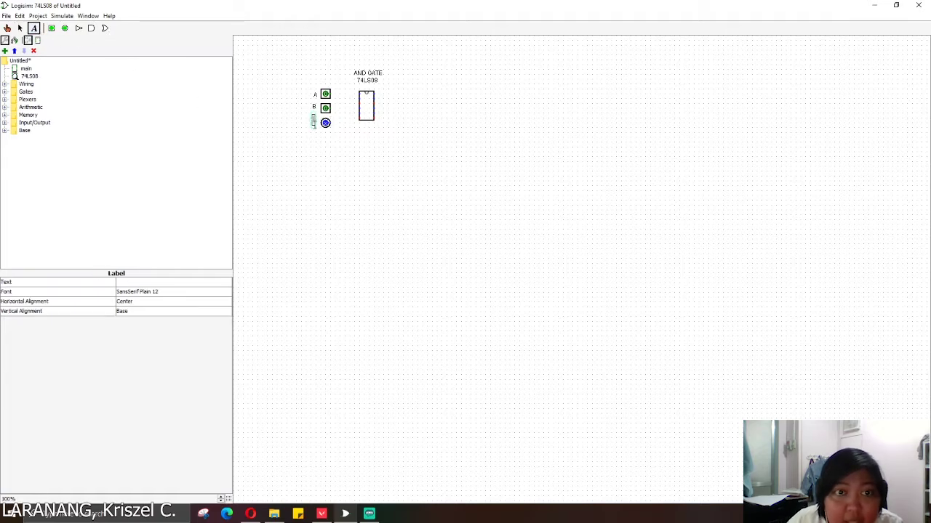
pyautogui.write('Y')
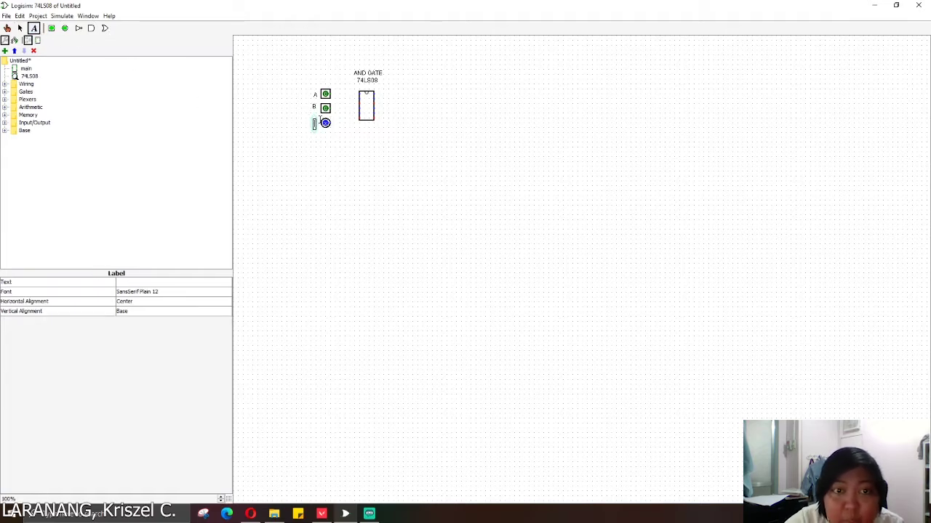
pyautogui.write('O')
pyautogui.click(349, 138)
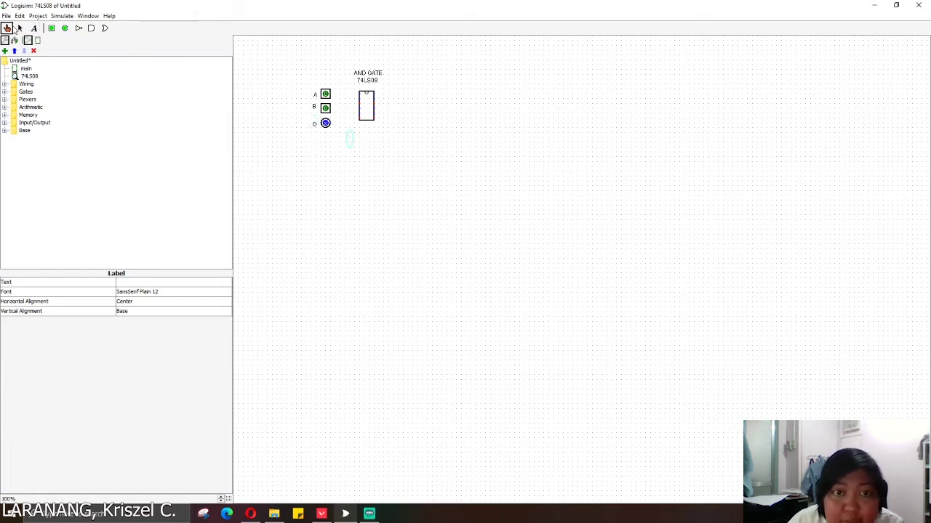
# Step: Wire pins A, B and O to the subcircuit's first three left-side ports, in that order from the upper end
pyautogui.click(20, 28)
pyautogui.moveTo(331, 94)
pyautogui.mouseDown()
pyautogui.moveTo(358, 94)
pyautogui.moveTo(336, 109)
pyautogui.moveTo(366, 99)
pyautogui.mouseUp()
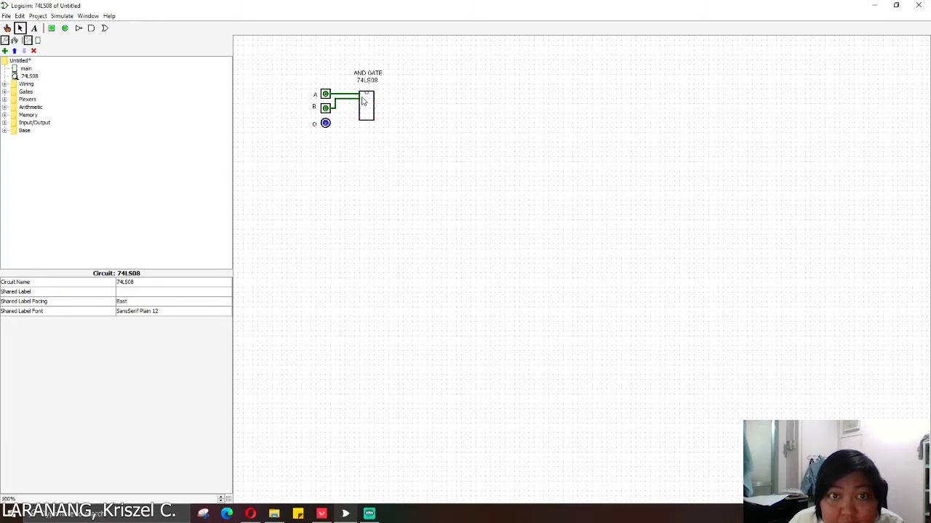
pyautogui.moveTo(330, 127); pyautogui.dragTo(350, 108)
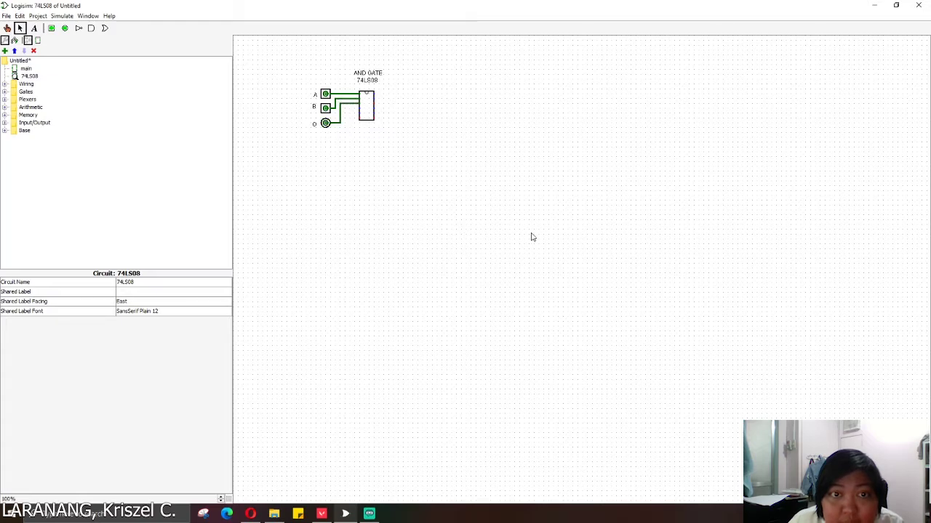
# Step: Bring up the browser's 2-input AND gate truth table beside the circuit window and widen the circuit window to meet it
pyautogui.press('super+Down')
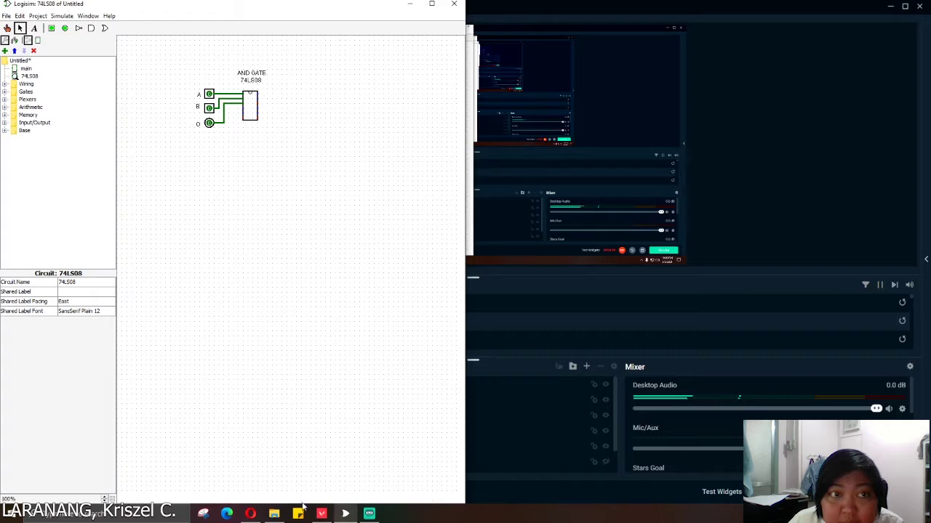
pyautogui.click(256, 514)
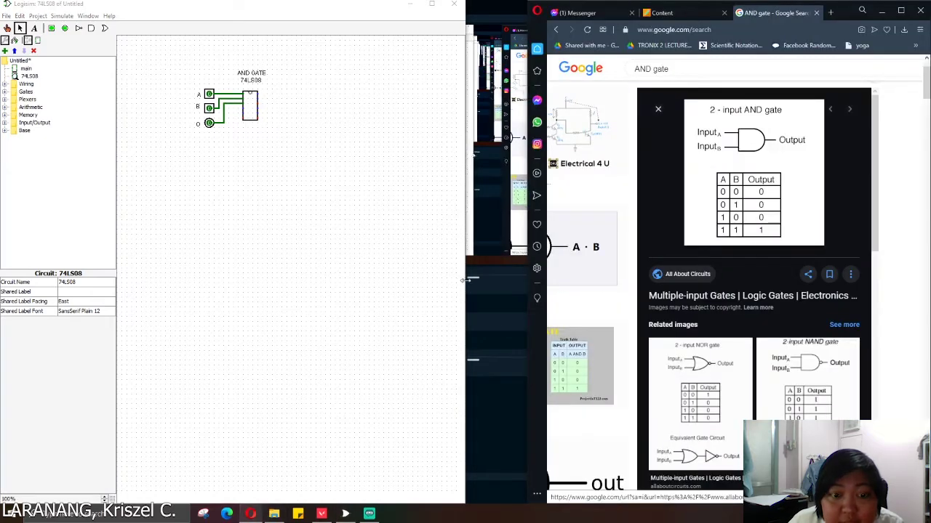
pyautogui.moveTo(465, 280); pyautogui.dragTo(531, 275)
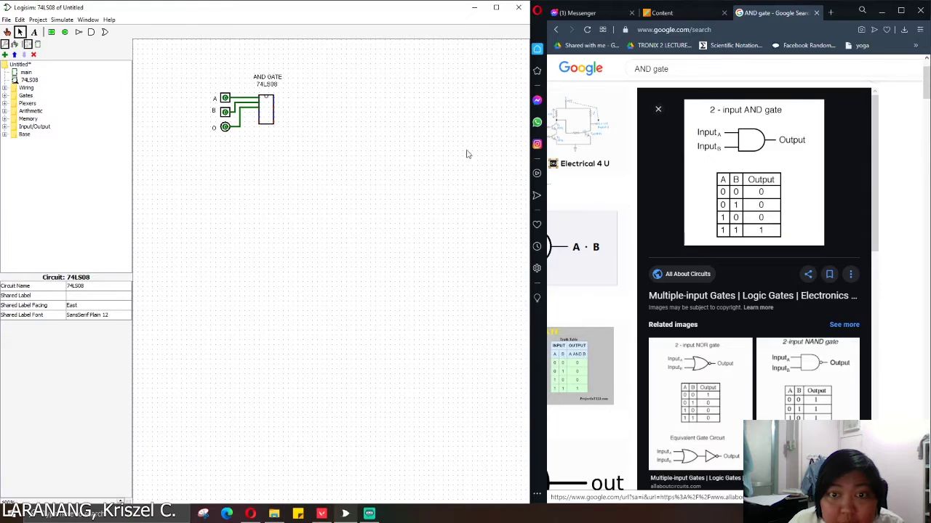
# Step: Toggle input pins A and B through their combinations to test output O against the AND truth table, ending with both inputs at 1
pyautogui.click(7, 33)
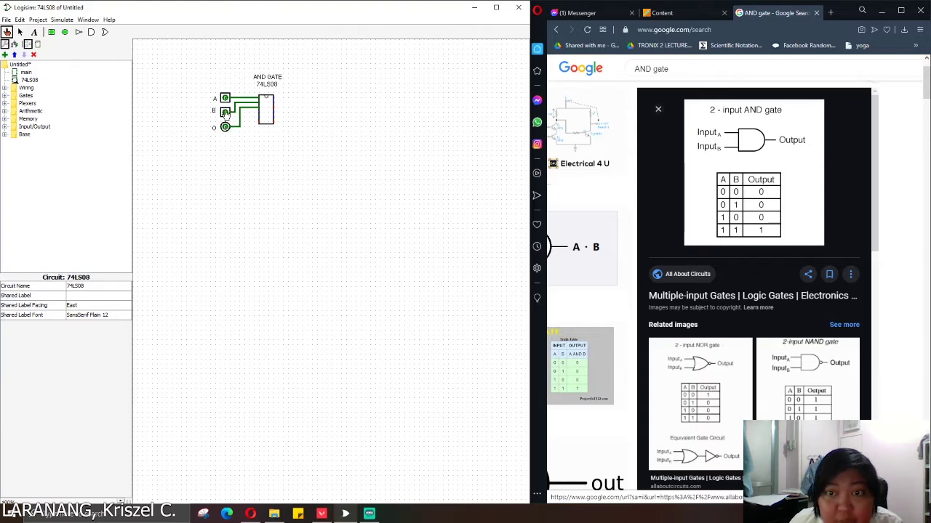
pyautogui.click(225, 113)
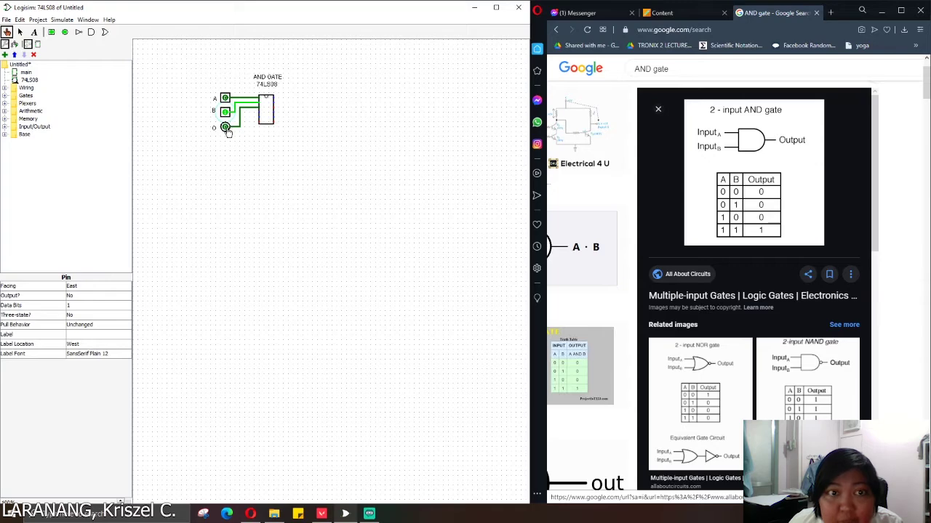
pyautogui.click(226, 99)
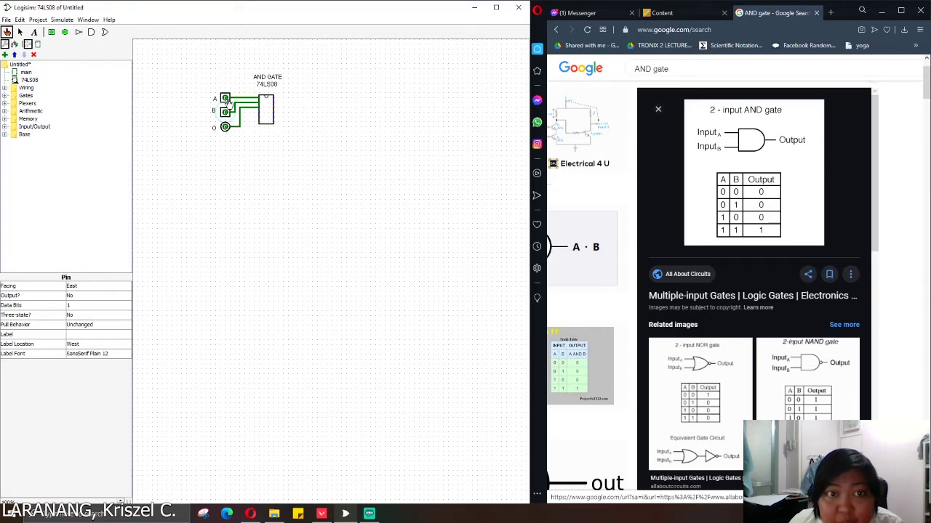
pyautogui.click(226, 99)
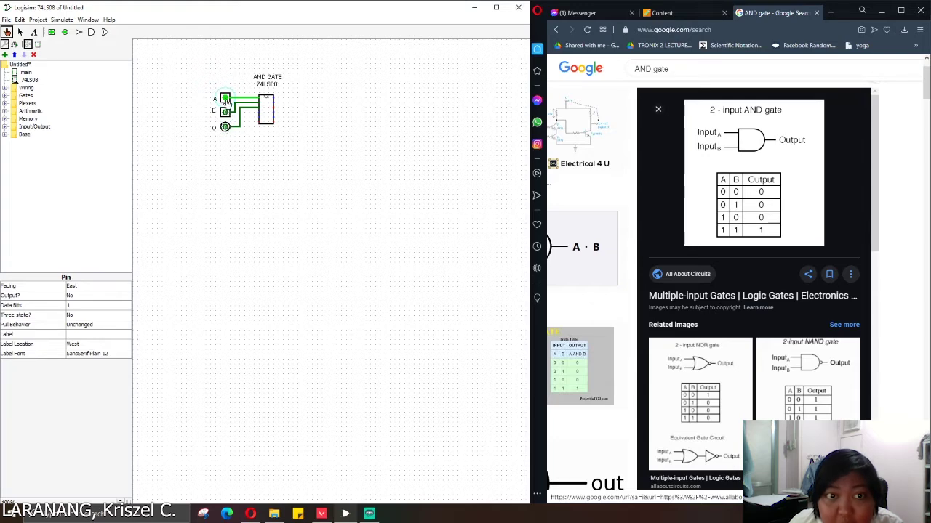
pyautogui.click(226, 100)
pyautogui.click(226, 99)
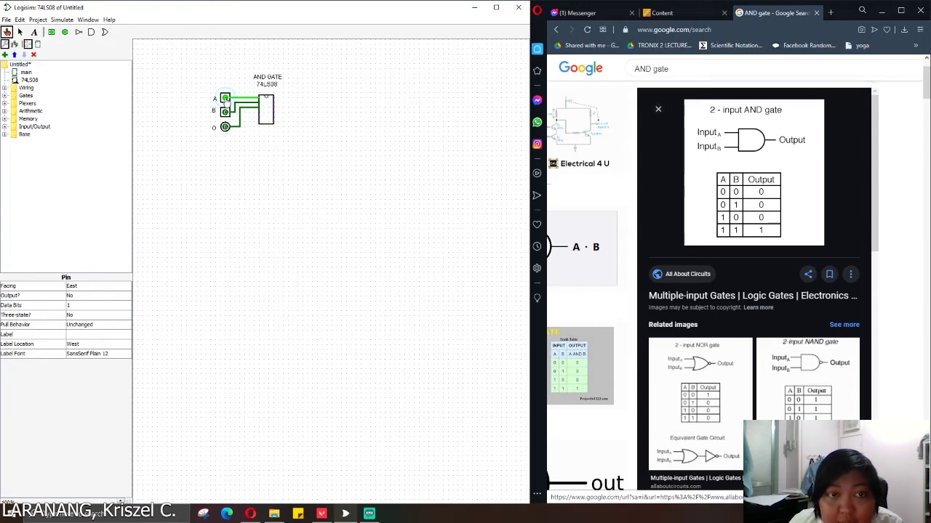
pyautogui.click(225, 113)
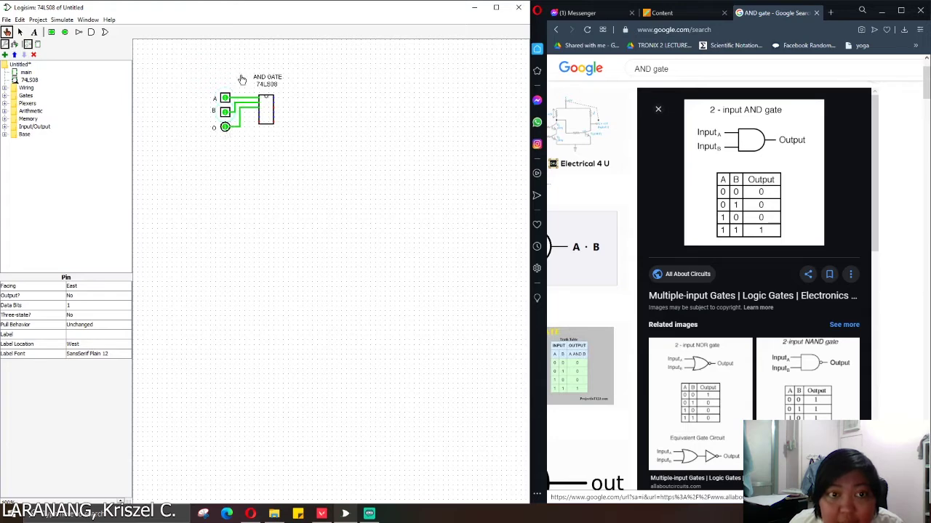
# Step: Analyze the 74LS08 circuit and compare its computed truth table with the reference AND table
pyautogui.click(39, 20)
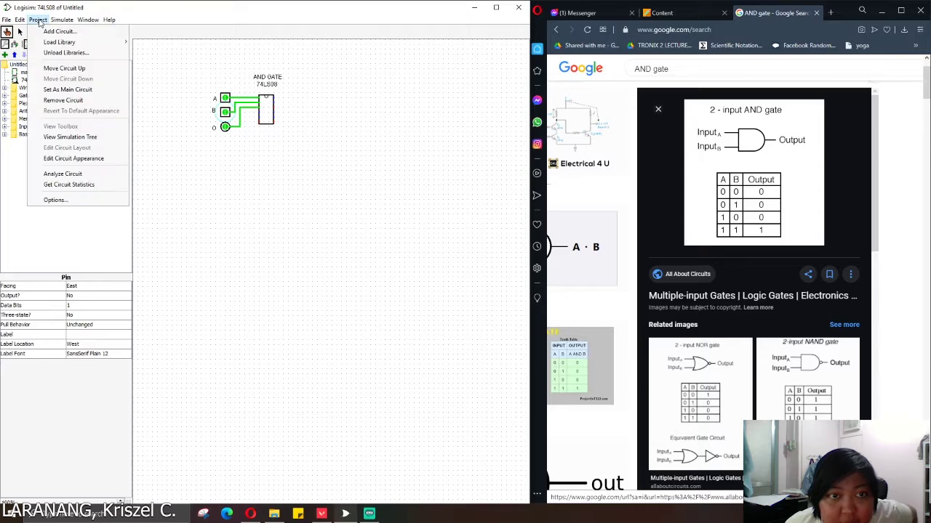
pyautogui.click(86, 176)
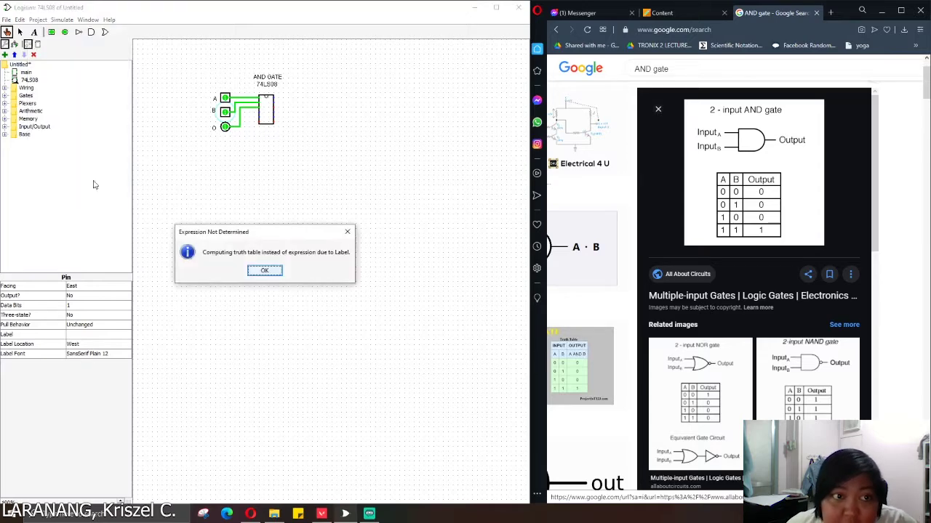
pyautogui.click(264, 271)
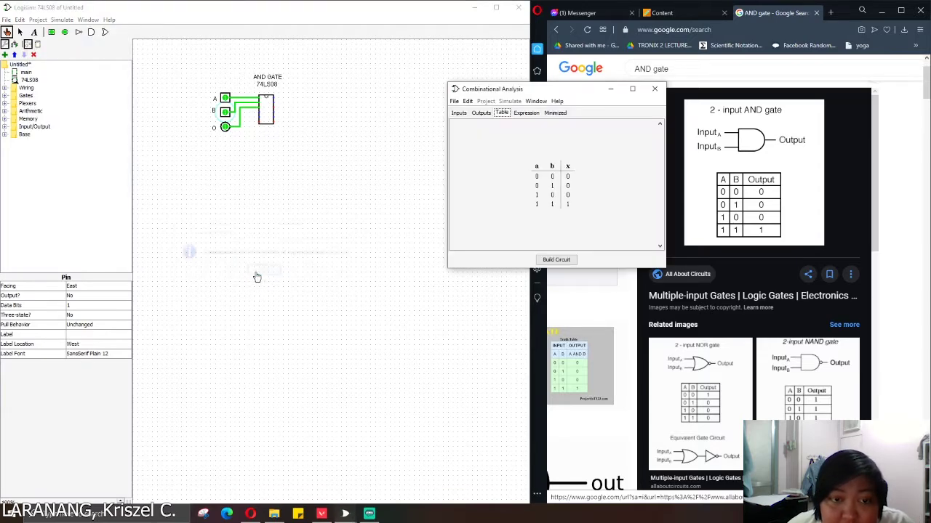
pyautogui.moveTo(567, 91); pyautogui.dragTo(518, 77)
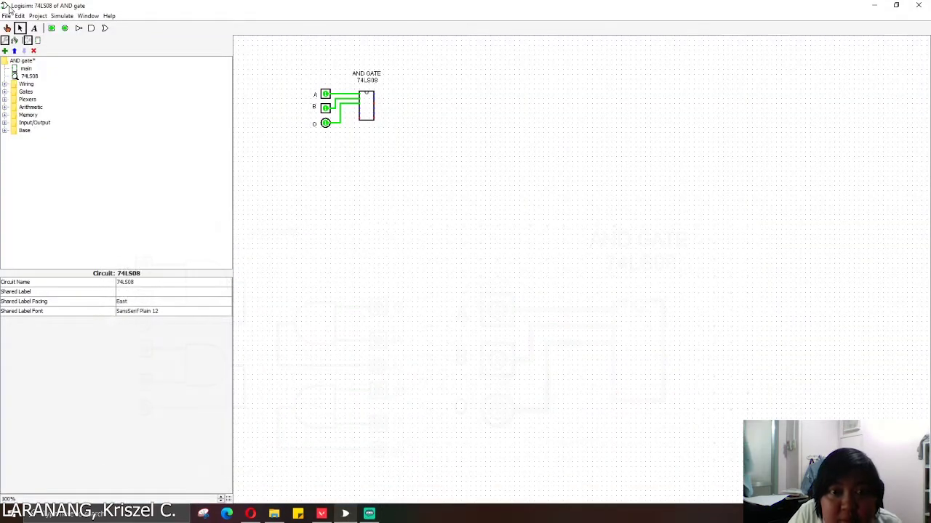
# Step: Start a new project, place an OR gate in its main circuit and set the gate's number of inputs to 2
pyautogui.click(6, 15)
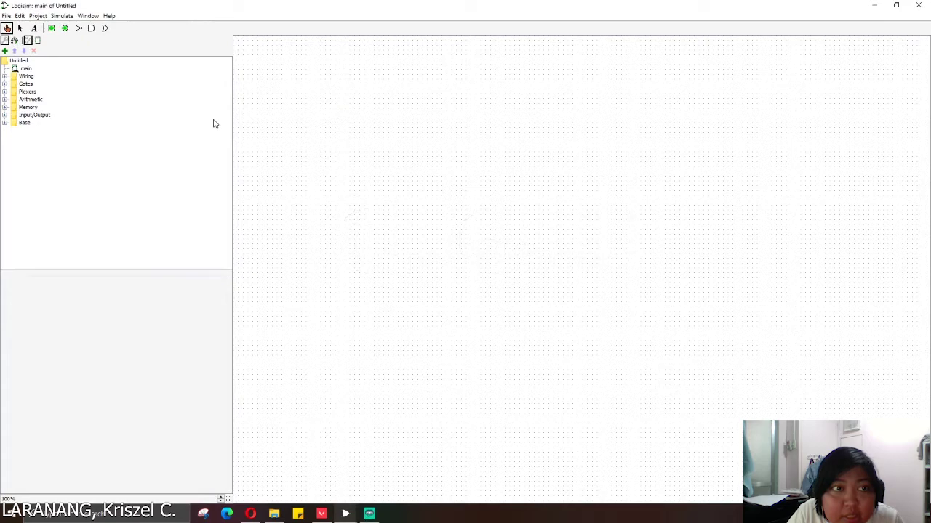
pyautogui.click(5, 85)
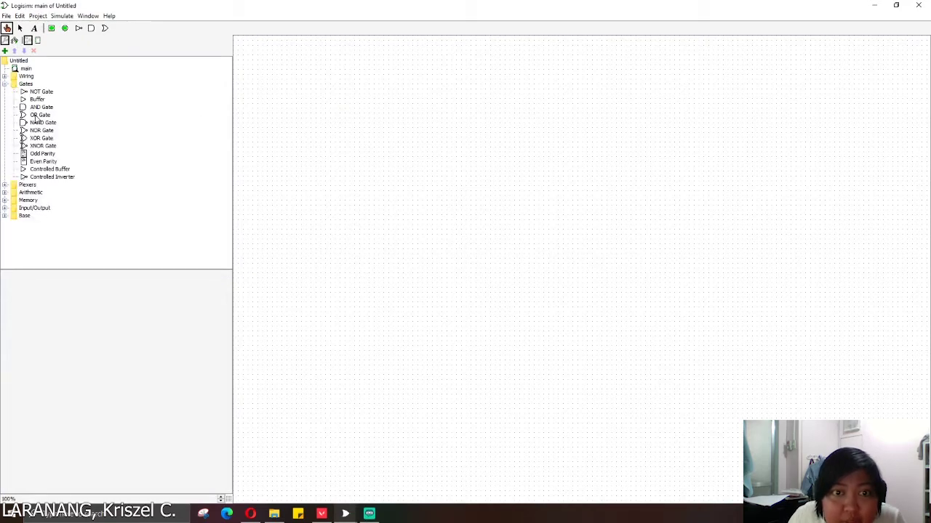
pyautogui.click(38, 117)
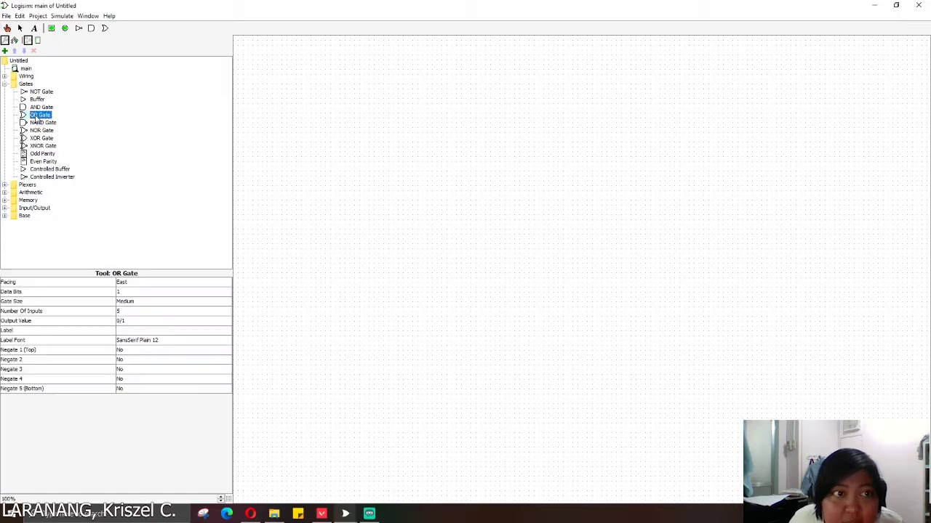
pyautogui.click(347, 104)
pyautogui.click(347, 103)
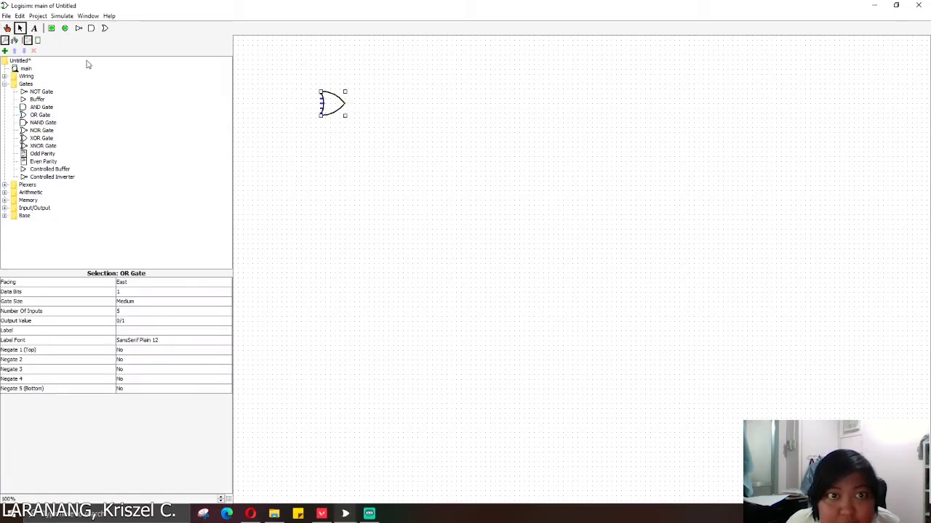
pyautogui.click(123, 315)
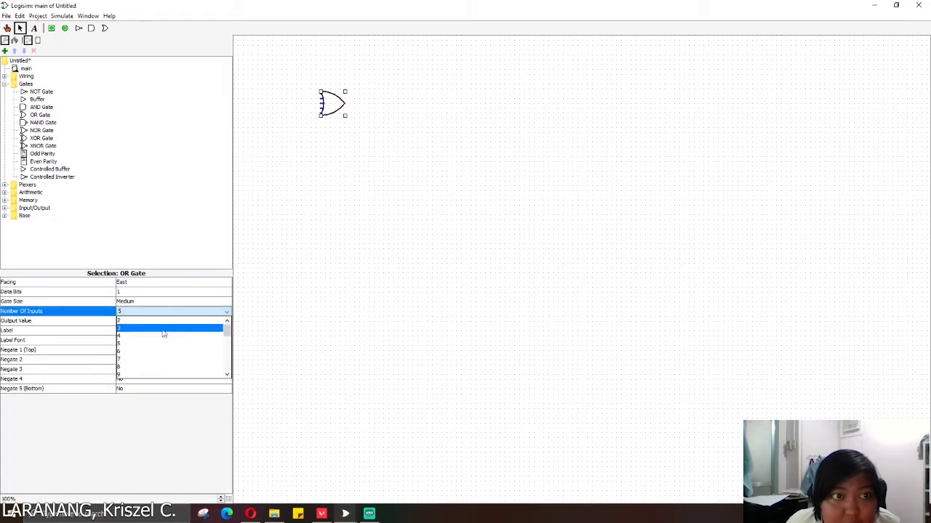
pyautogui.click(140, 320)
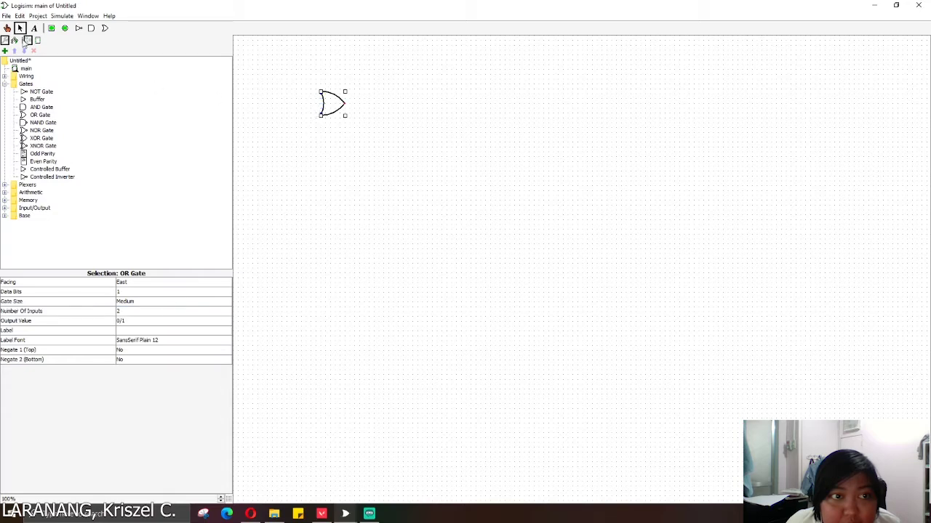
# Step: Add two East-facing input pins to the left of the OR gate, level with its upper and lower inputs
pyautogui.click(51, 28)
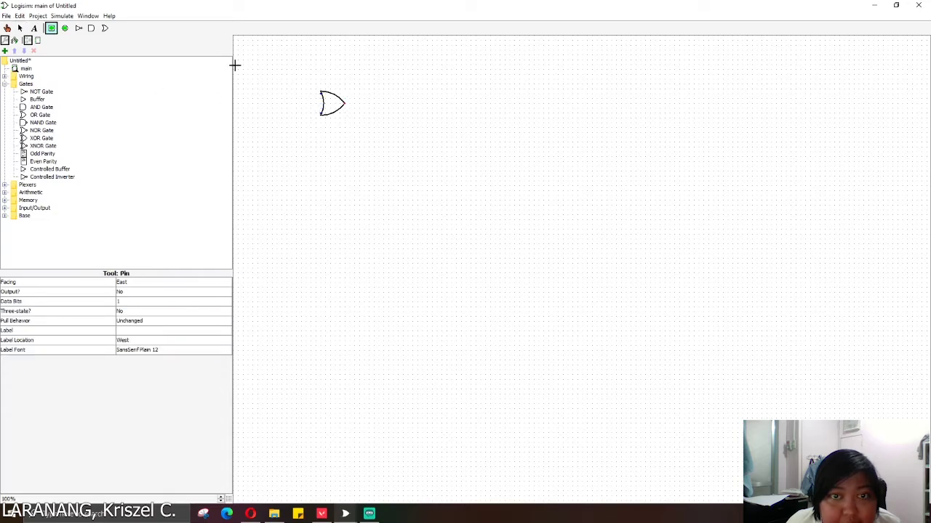
pyautogui.click(298, 95)
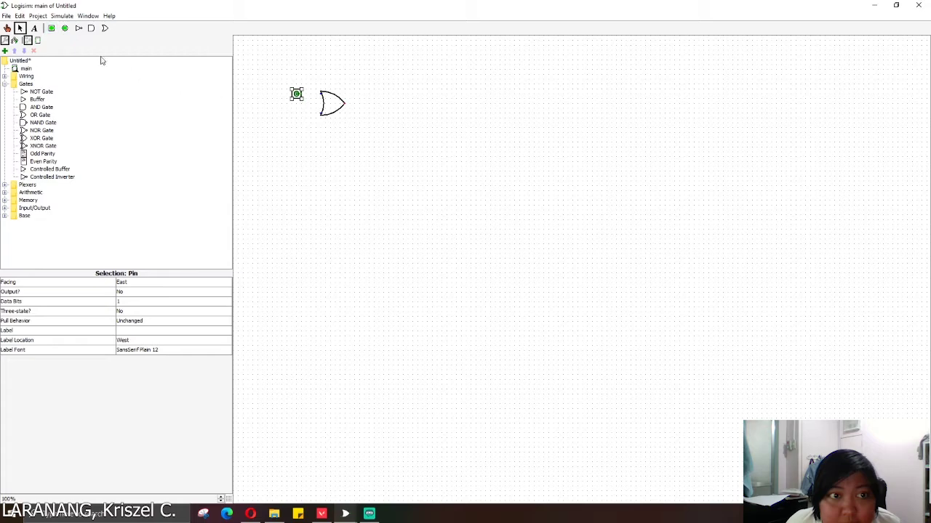
pyautogui.click(51, 28)
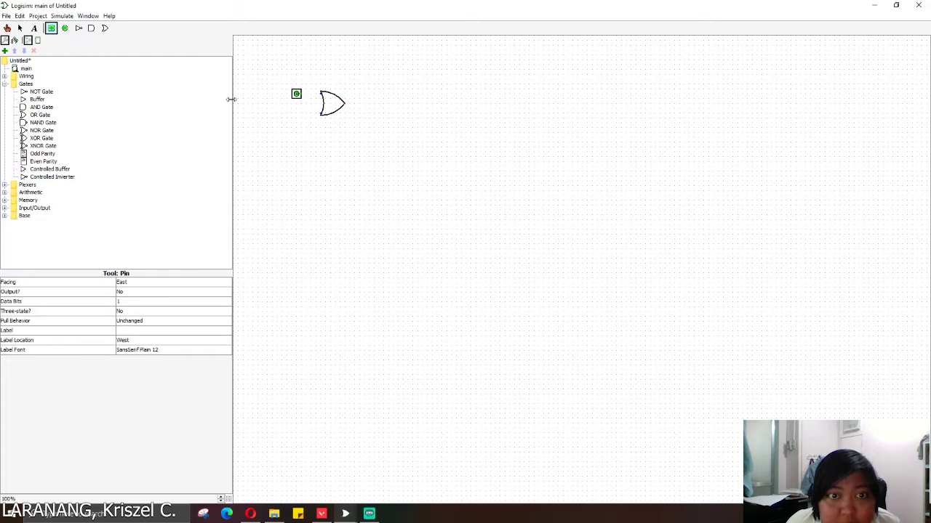
pyautogui.click(296, 112)
# Step: Add an East-facing output pin below the input pins and wire all three pins to the OR gate's inputs and output
pyautogui.click(65, 27)
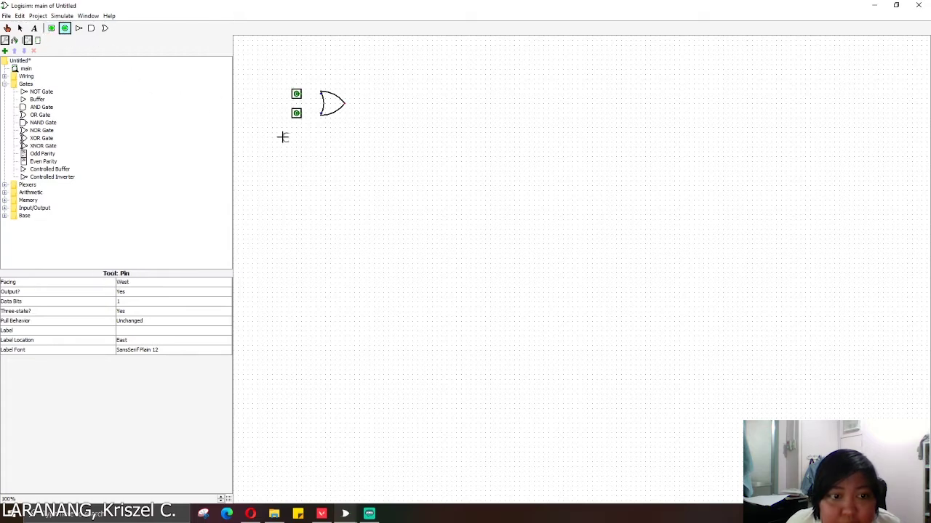
pyautogui.click(296, 128)
pyautogui.click(141, 284)
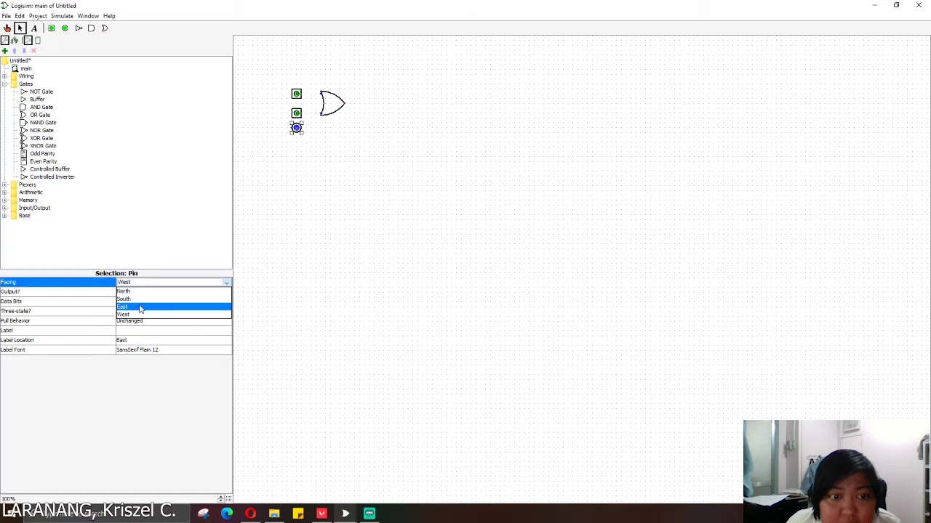
pyautogui.click(131, 301)
pyautogui.click(296, 129)
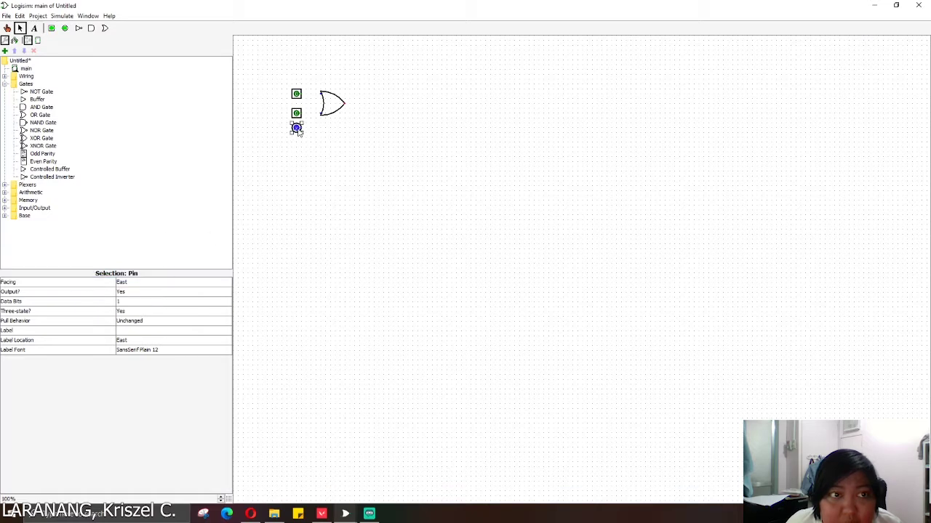
pyautogui.moveTo(300, 94); pyautogui.dragTo(350, 128)
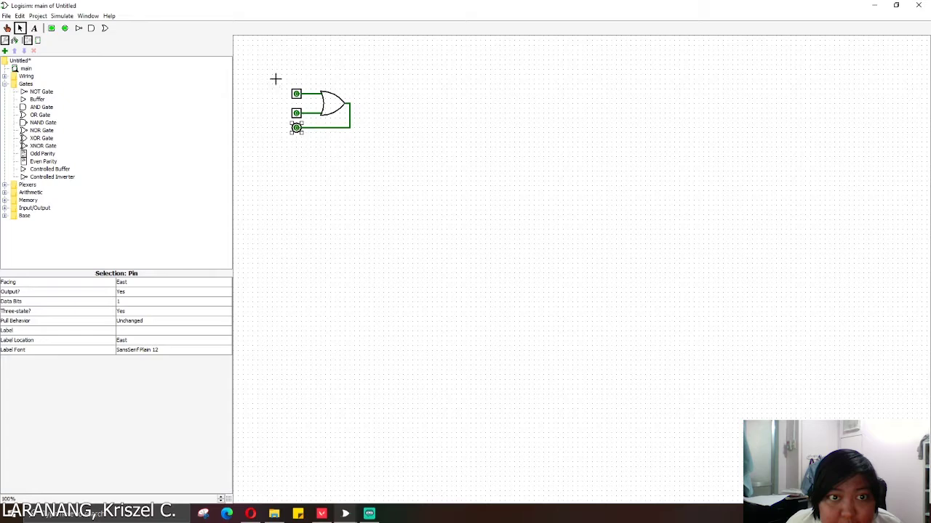
# Step: Duplicate the wired OR gate circuit with its three pins and place the copy directly below the original
pyautogui.moveTo(275, 78); pyautogui.dragTo(367, 146)
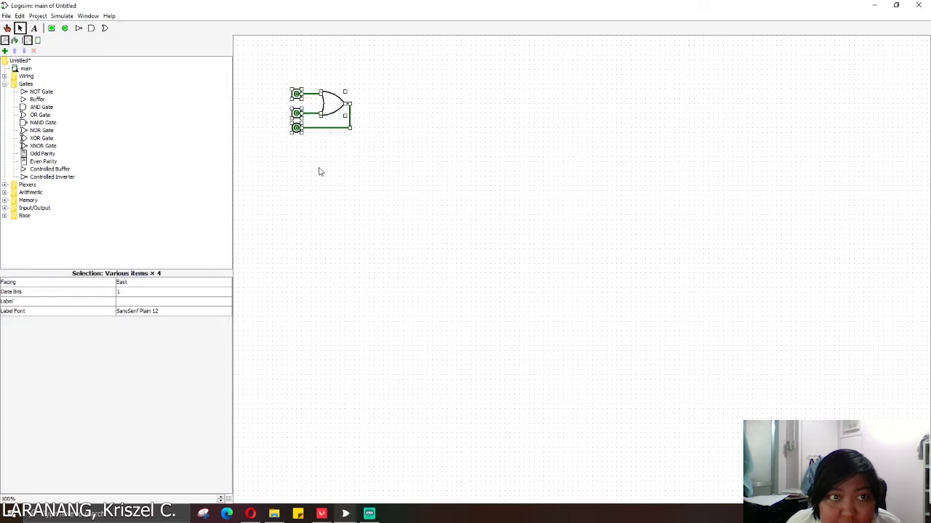
pyautogui.click(312, 167)
pyautogui.hotkey('ctrl', 'a')
pyautogui.moveTo(328, 116); pyautogui.dragTo(331, 149)
pyautogui.click(338, 134)
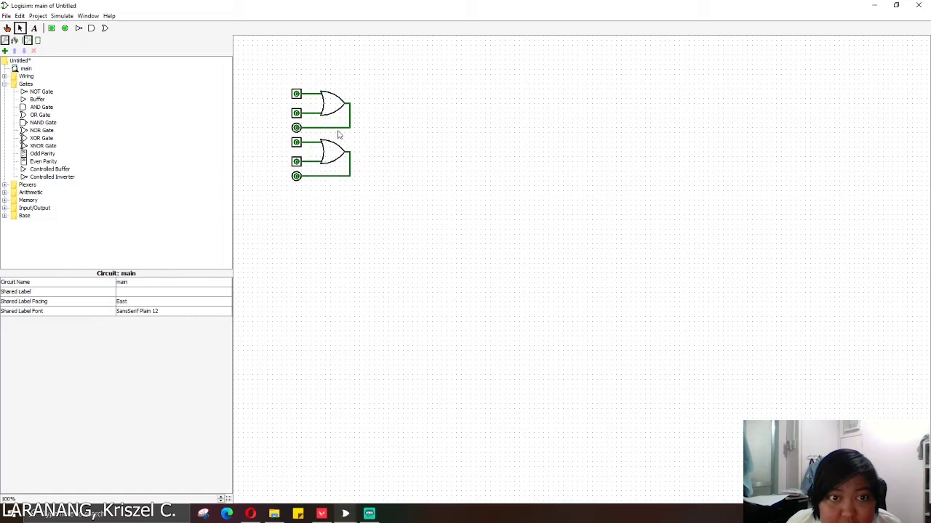
# Step: Place an OR gate to the right of the two existing gates, facing West, with its number of inputs set to 2
pyautogui.click(39, 116)
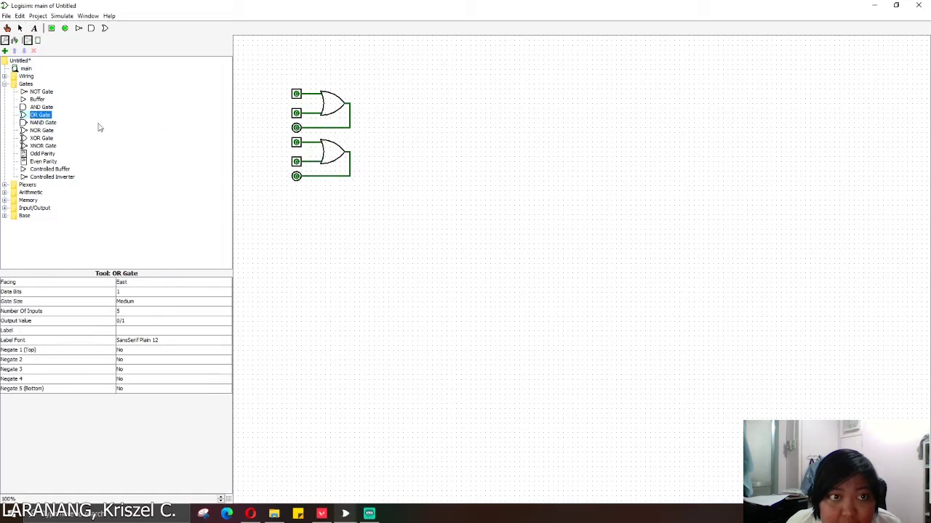
pyautogui.click(411, 113)
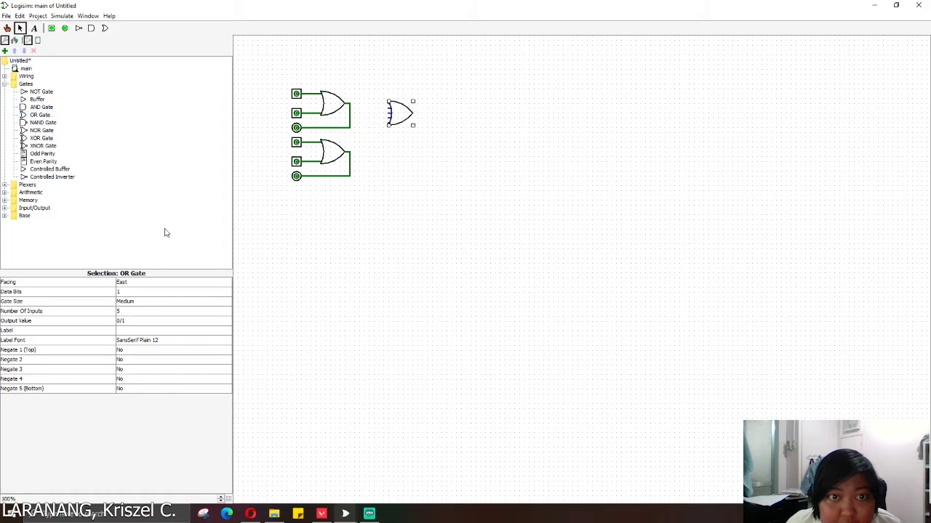
pyautogui.click(125, 283)
pyautogui.click(137, 310)
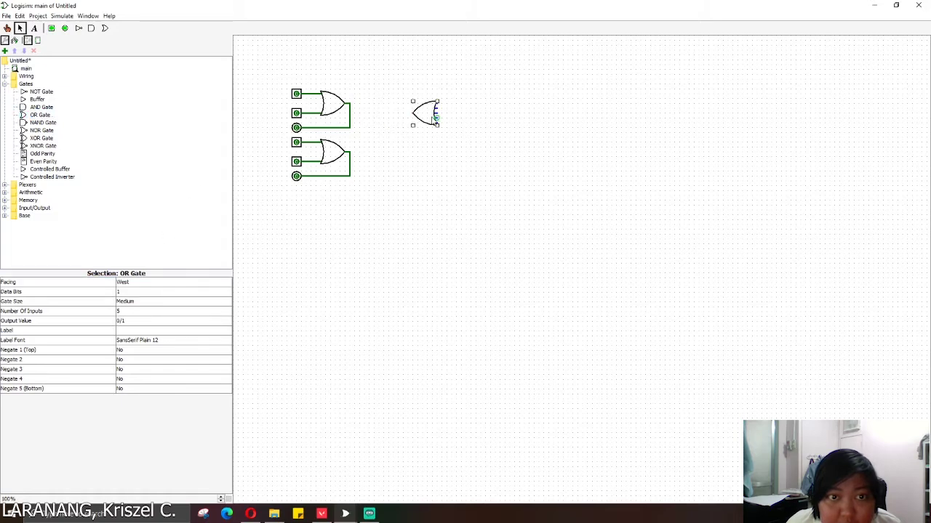
pyautogui.moveTo(435, 116); pyautogui.dragTo(395, 126)
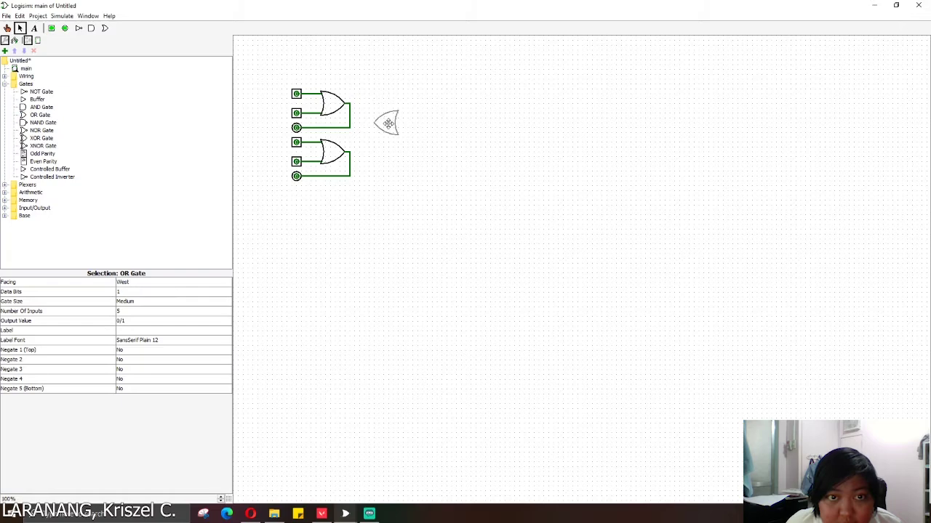
pyautogui.click(386, 122)
pyautogui.click(157, 312)
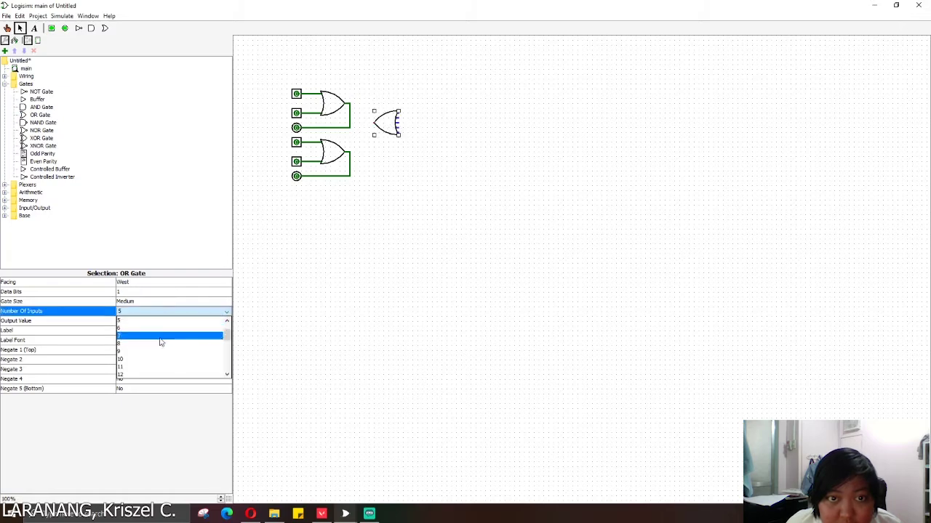
pyautogui.click(143, 325)
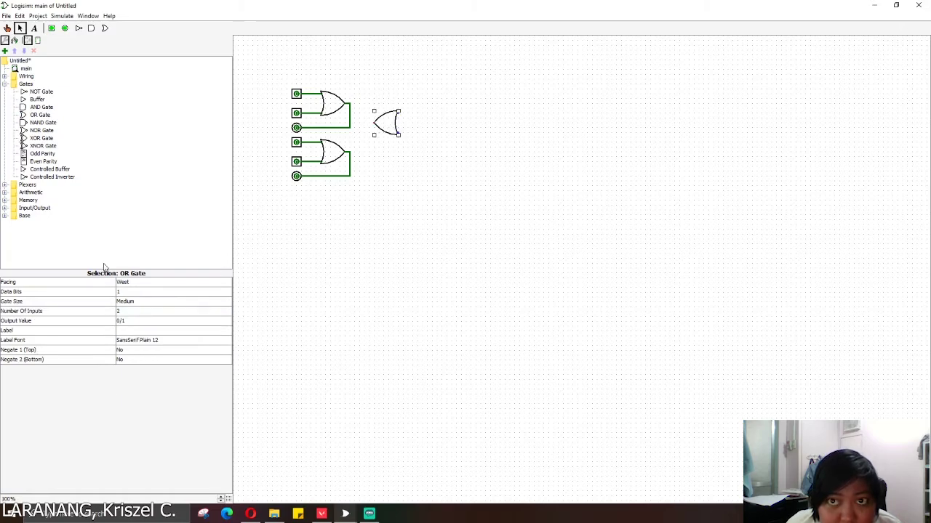
# Step: Add two West-facing input pins to the right of the new OR gate, level with its upper and lower inputs
pyautogui.click(50, 28)
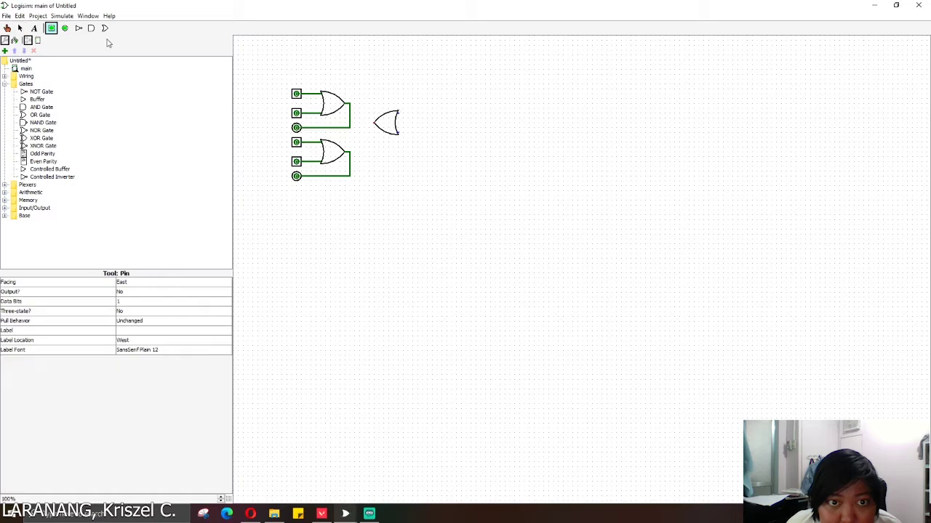
pyautogui.click(424, 114)
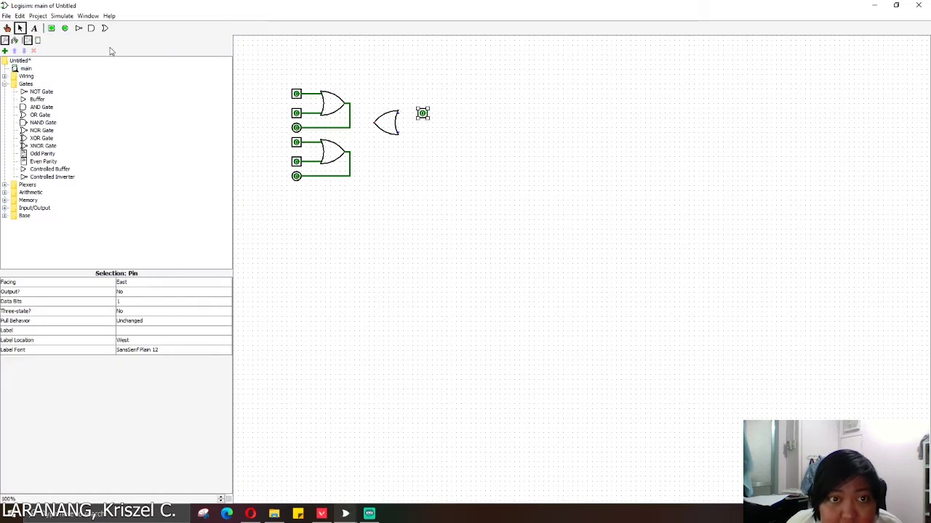
pyautogui.click(124, 283)
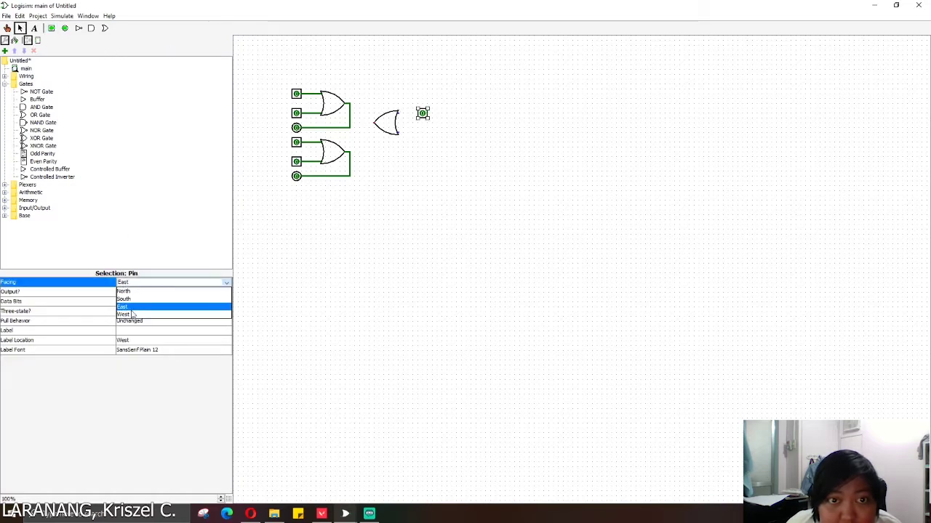
pyautogui.click(132, 319)
pyautogui.click(51, 28)
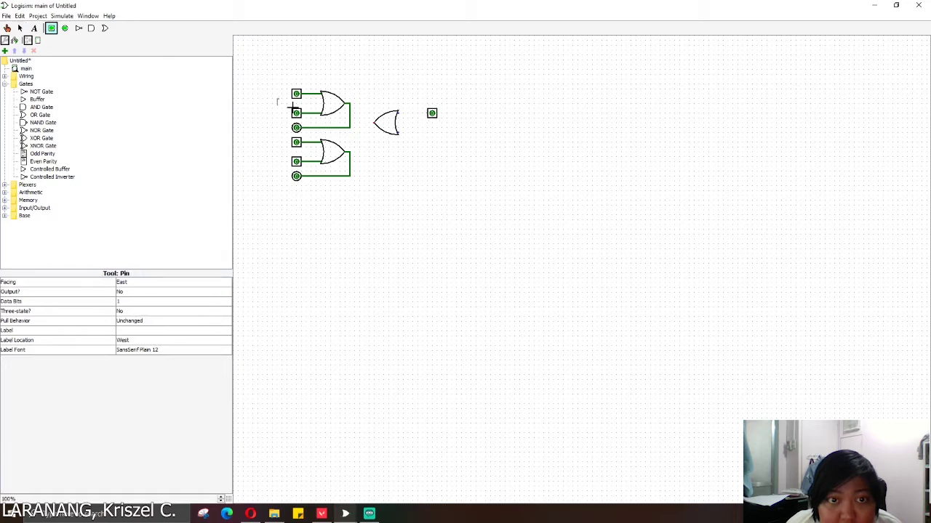
pyautogui.click(434, 129)
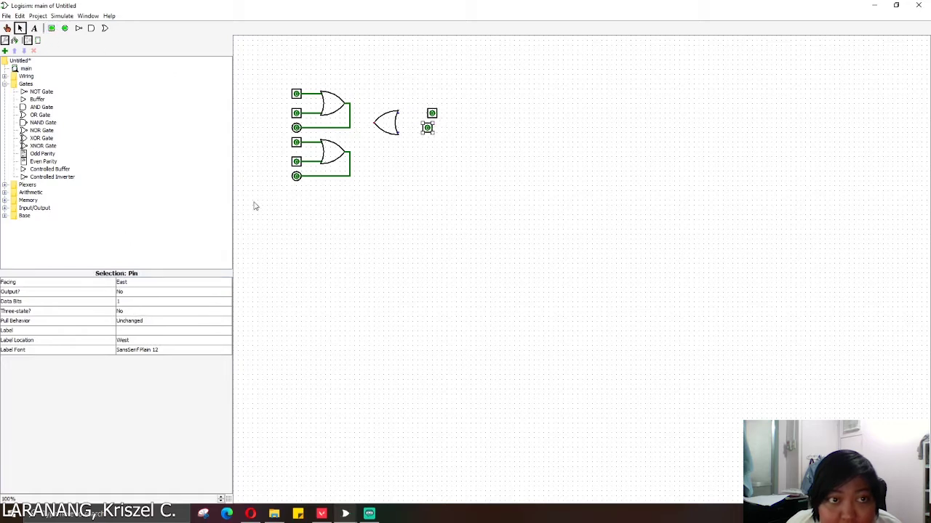
pyautogui.click(162, 284)
pyautogui.click(150, 315)
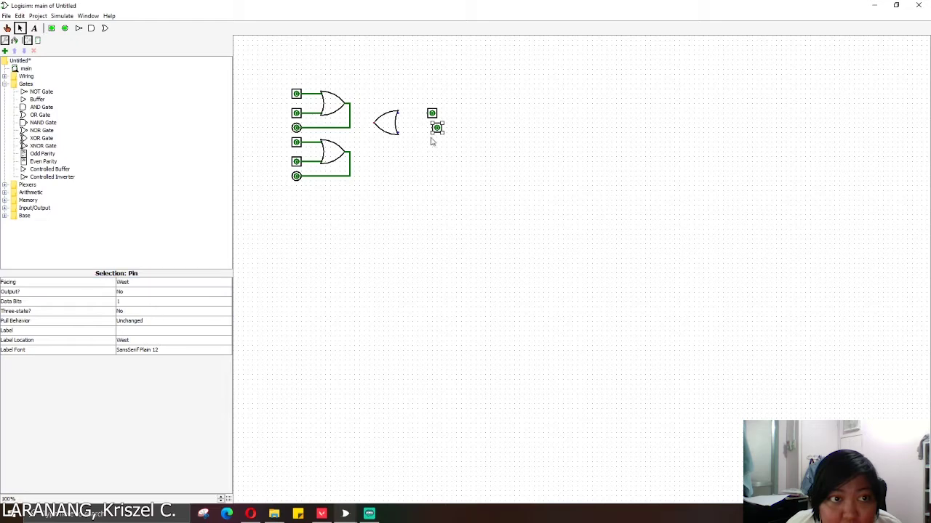
pyautogui.hotkey('ctrl', 'z')
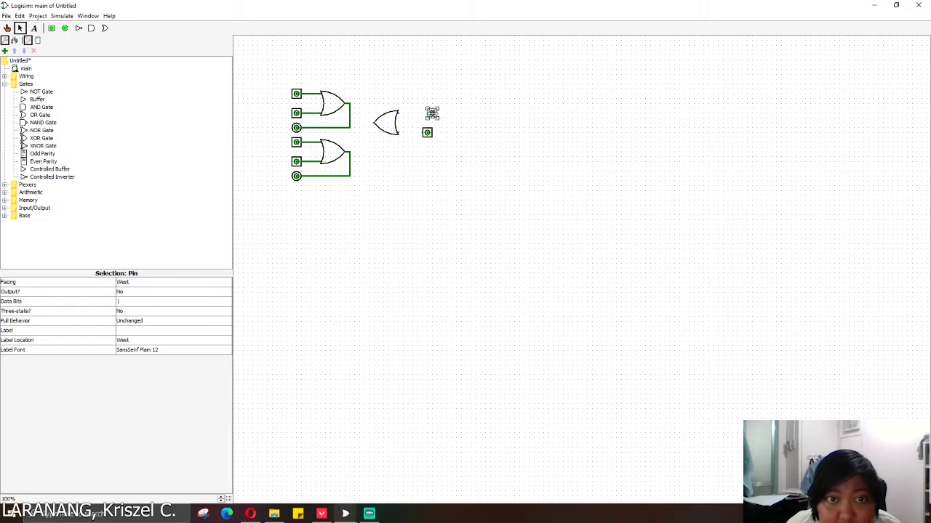
pyautogui.click(428, 113)
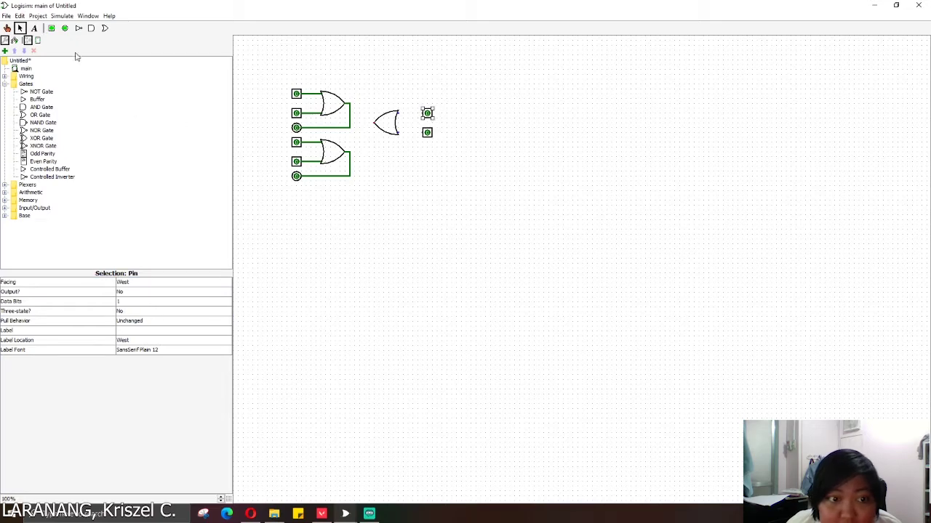
# Step: Add a West-facing output pin below the two new input pins and wire all three pins to the West-facing OR gate
pyautogui.click(65, 28)
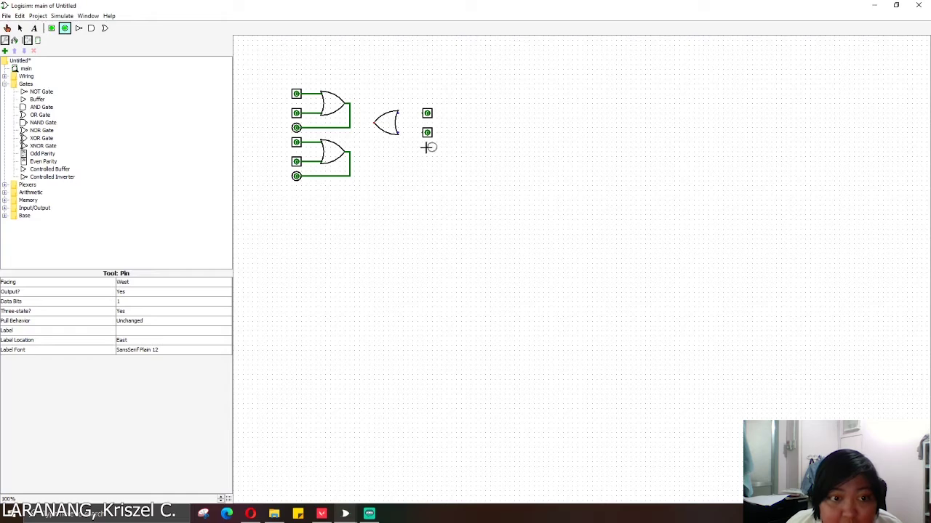
pyautogui.click(428, 148)
pyautogui.moveTo(422, 113); pyautogui.dragTo(370, 150)
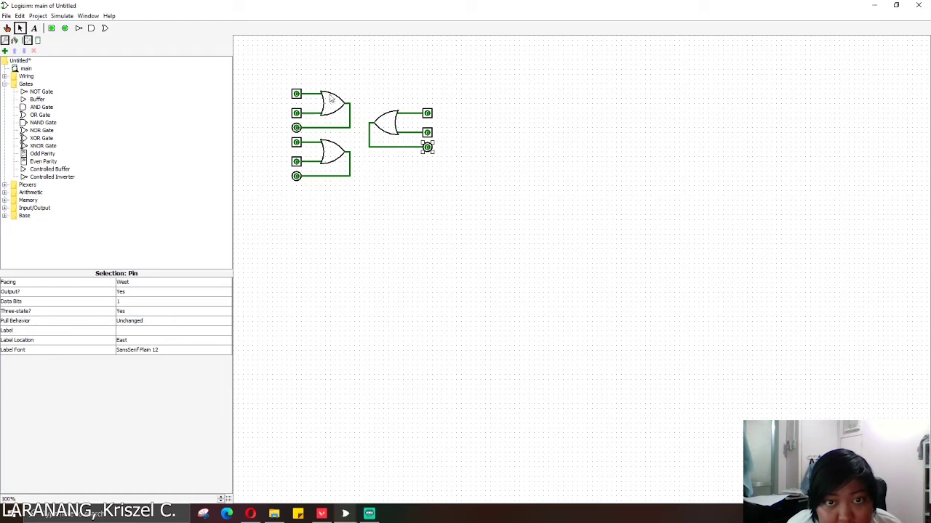
# Step: Duplicate the wired West-facing OR gate circuit with its pins and place the copy directly below it
pyautogui.moveTo(365, 100); pyautogui.dragTo(446, 170)
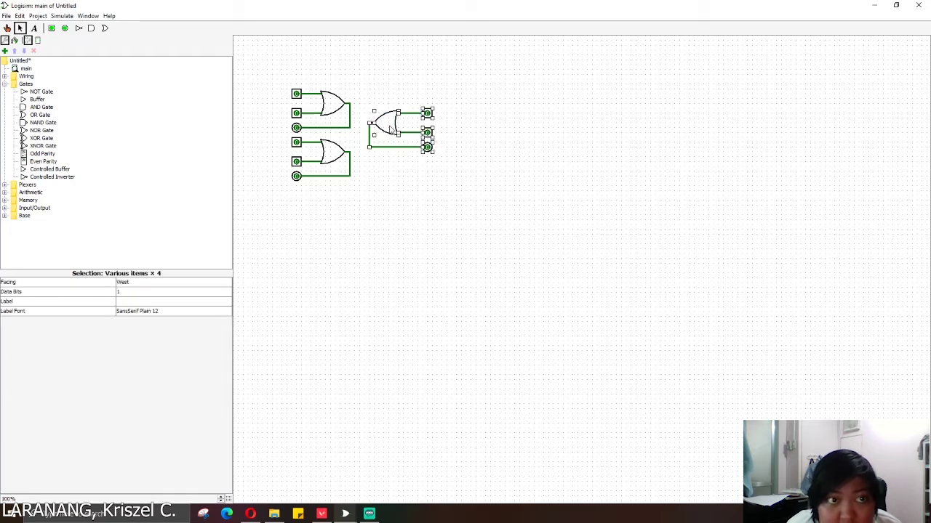
pyautogui.hotkey('ctrl', 'c')
pyautogui.hotkey('ctrl', 'v')
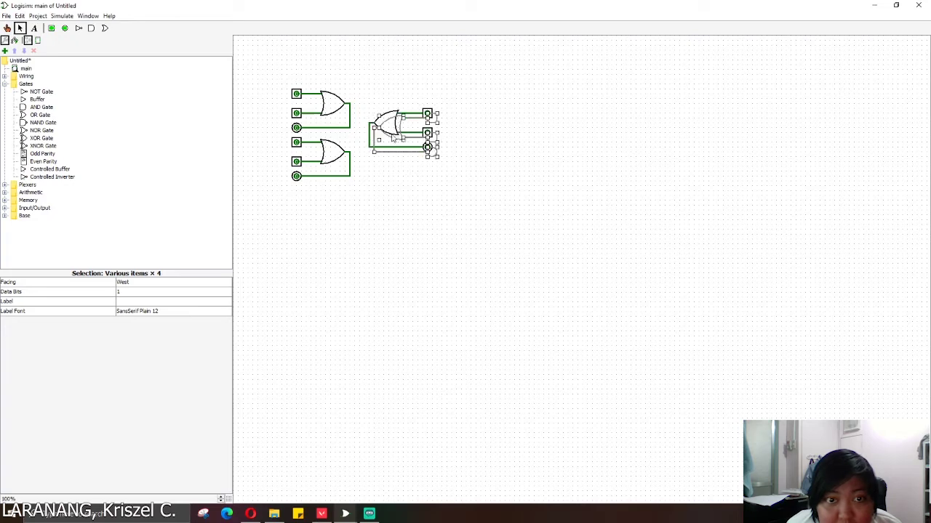
pyautogui.moveTo(380, 121); pyautogui.dragTo(380, 168)
pyautogui.click(473, 182)
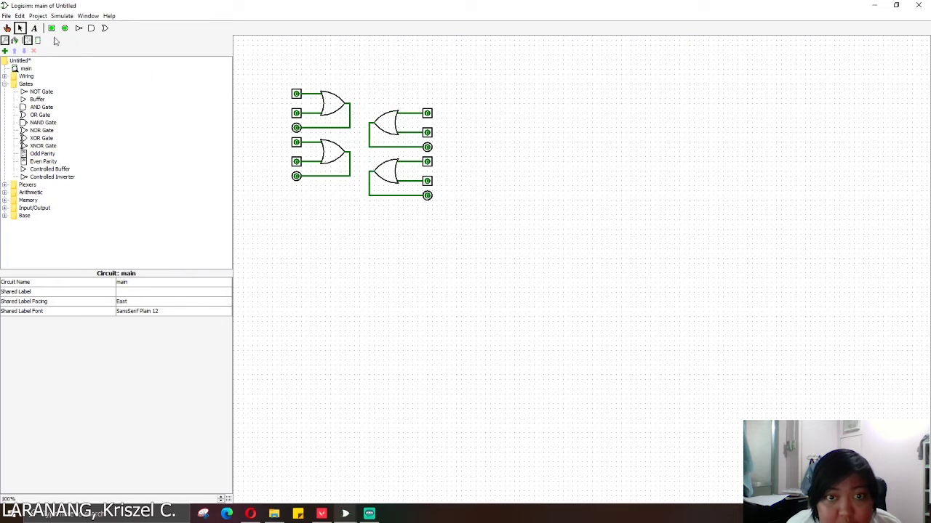
# Step: Poke input pins to 1: the lower-left gate's second input, the upper-right gate's first input and both inputs of the lower-right gate
pyautogui.click(8, 29)
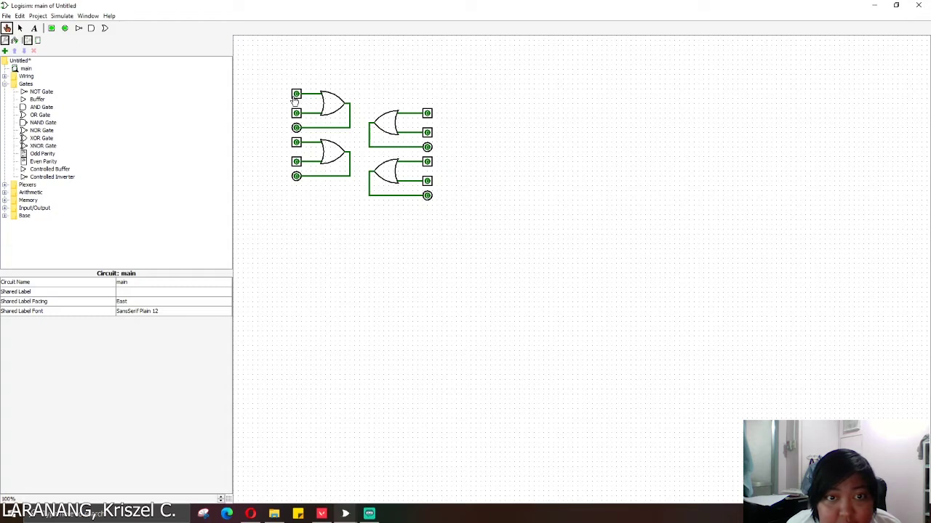
pyautogui.click(298, 165)
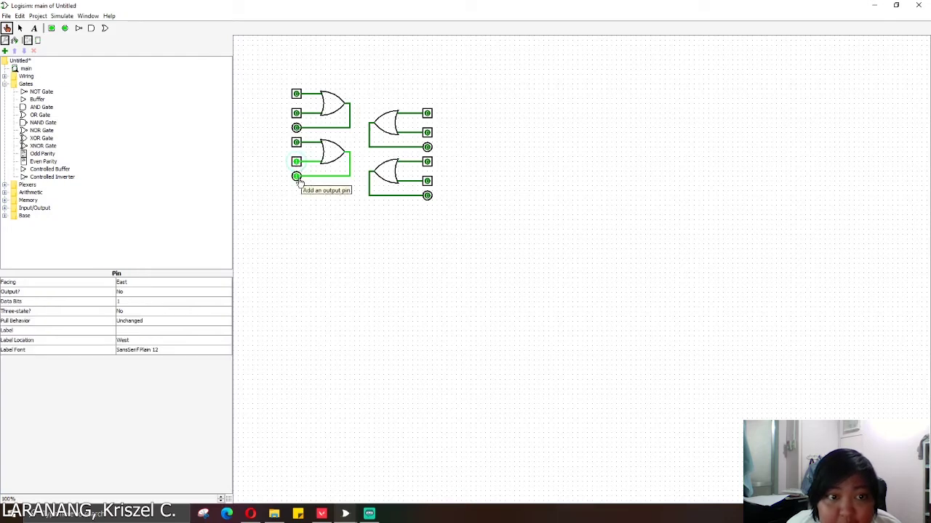
pyautogui.click(428, 115)
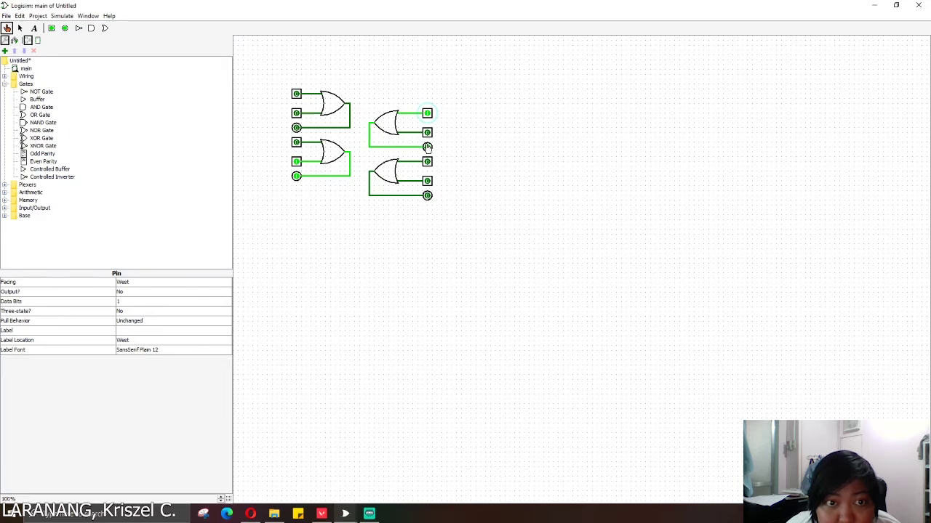
pyautogui.click(429, 180)
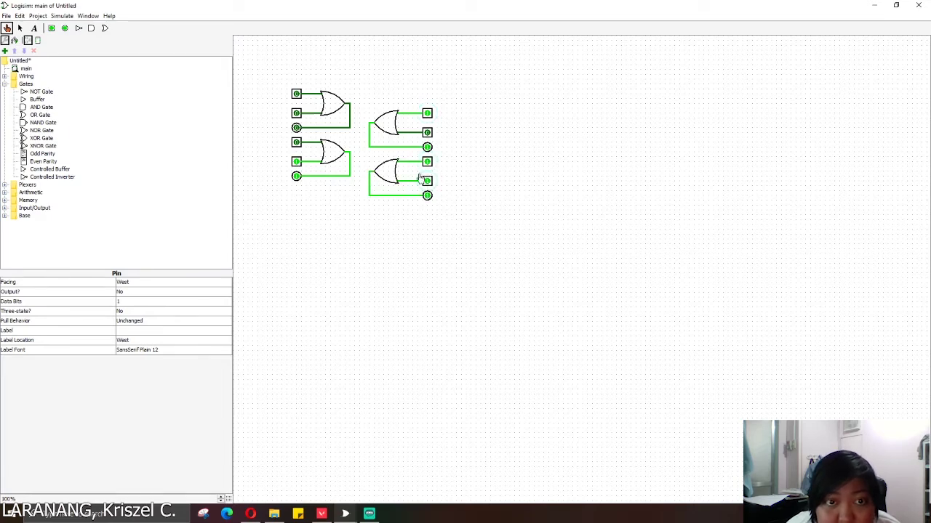
# Step: Switch to the Opera browser, search images for "OR gate", compare its truth table with the poked circuit and return to Logisim
pyautogui.click(251, 514)
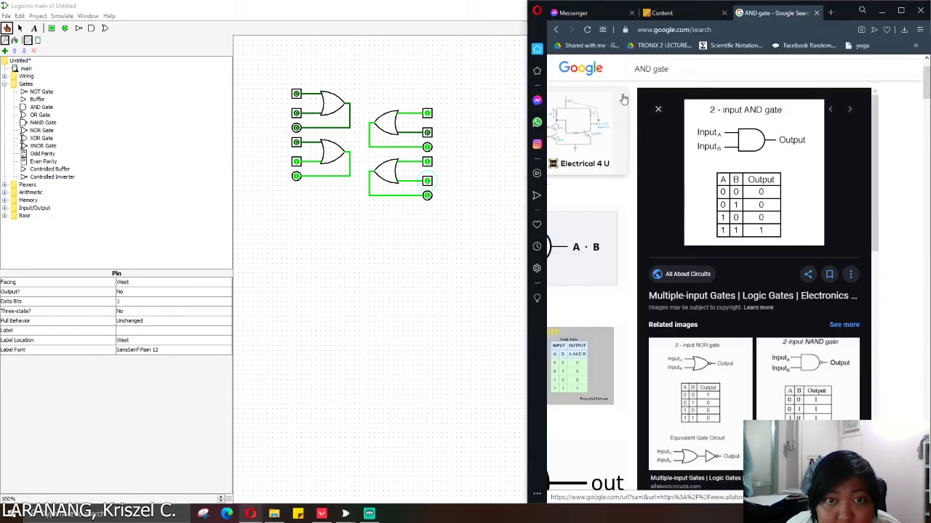
pyautogui.doubleClick(643, 69)
pyautogui.write('OR')
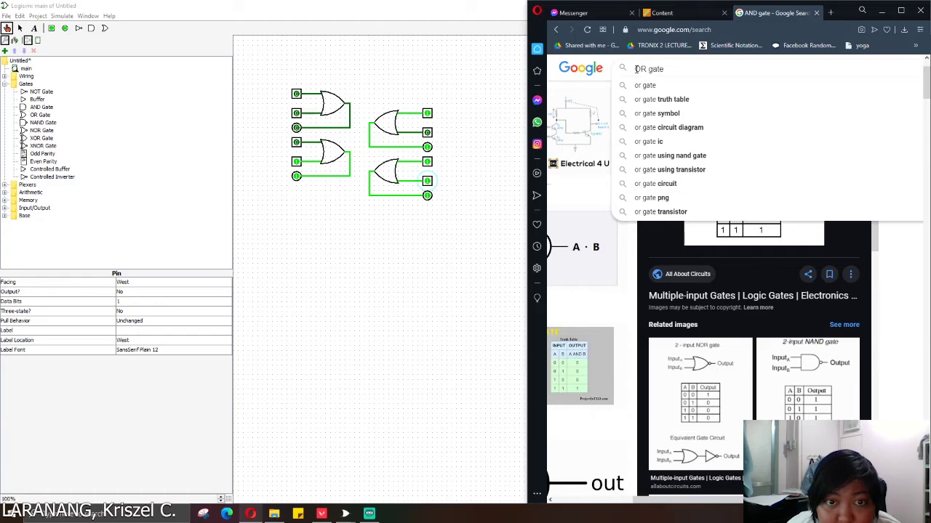
pyautogui.press('Return')
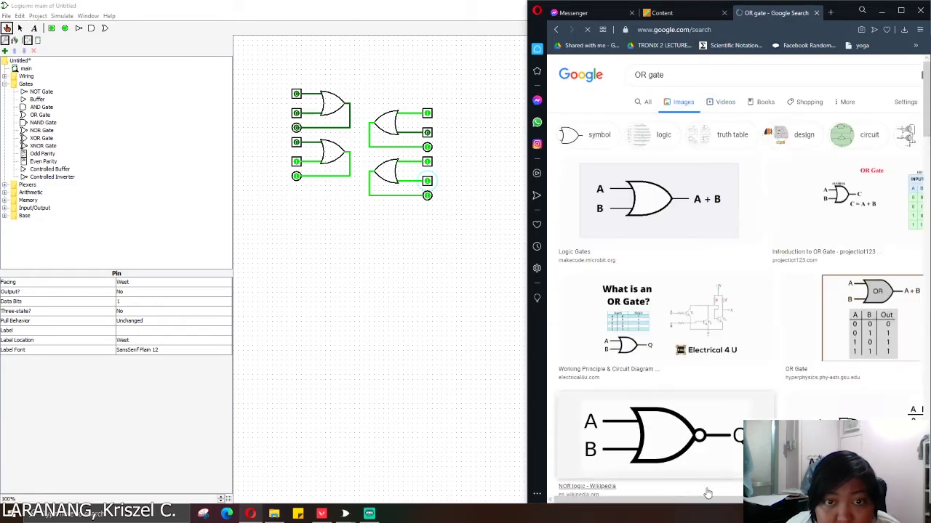
pyautogui.hscroll(3, 748, 421)
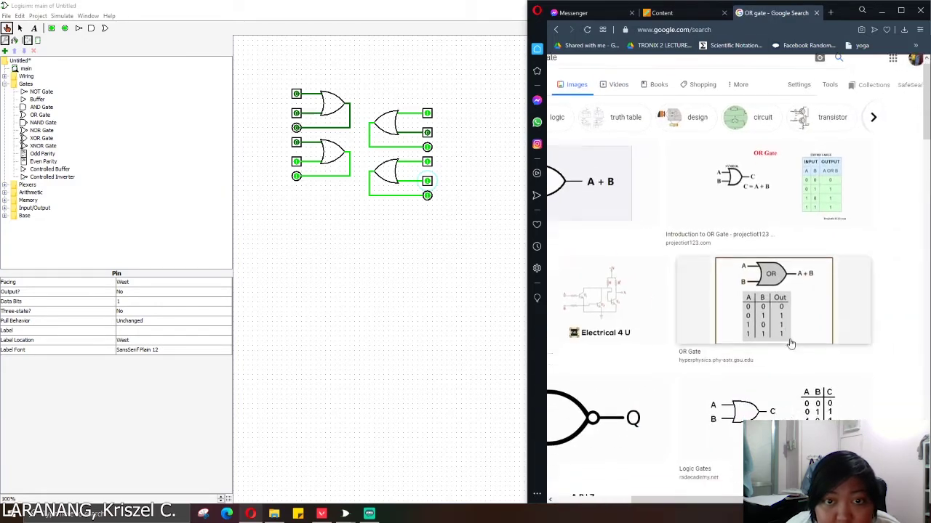
pyautogui.scroll(-2, 785, 327)
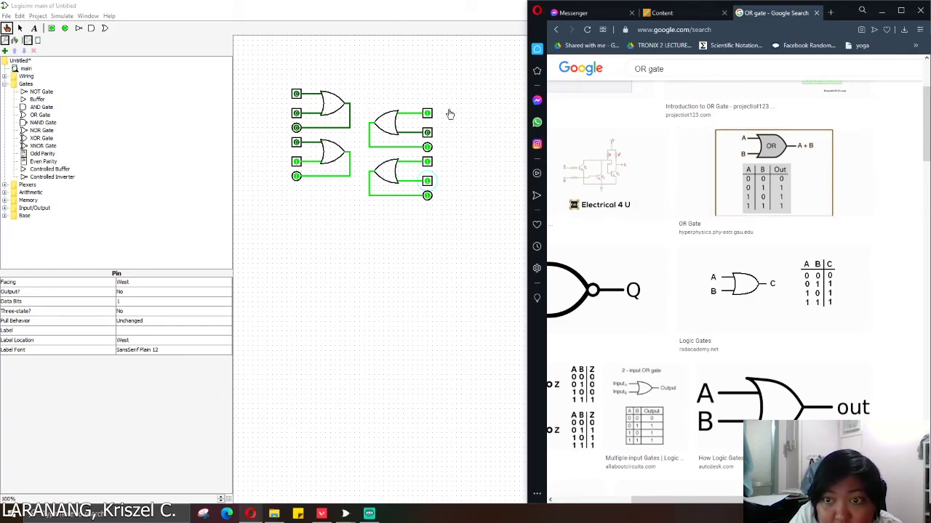
pyautogui.doubleClick(429, 12)
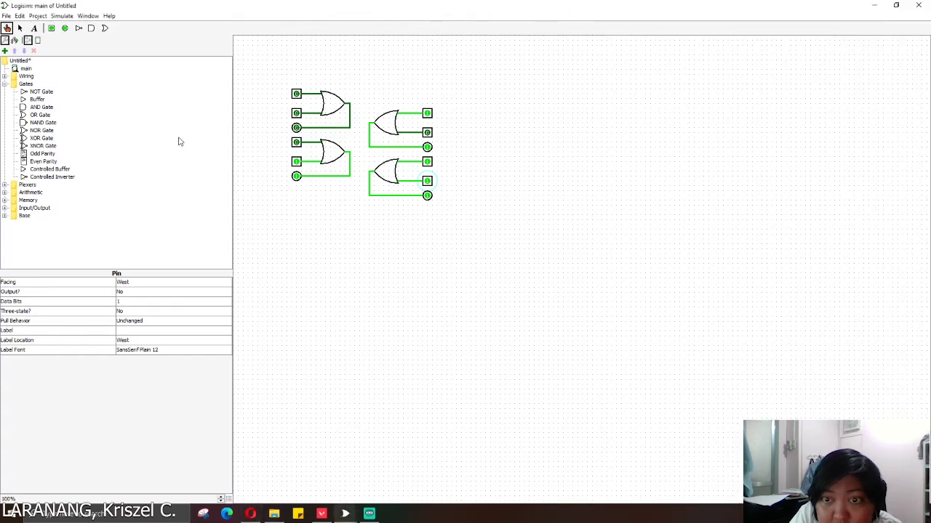
# Step: Add a new circuit named 7432 and place the main circuit in it as a chip
pyautogui.rightClick(16, 62)
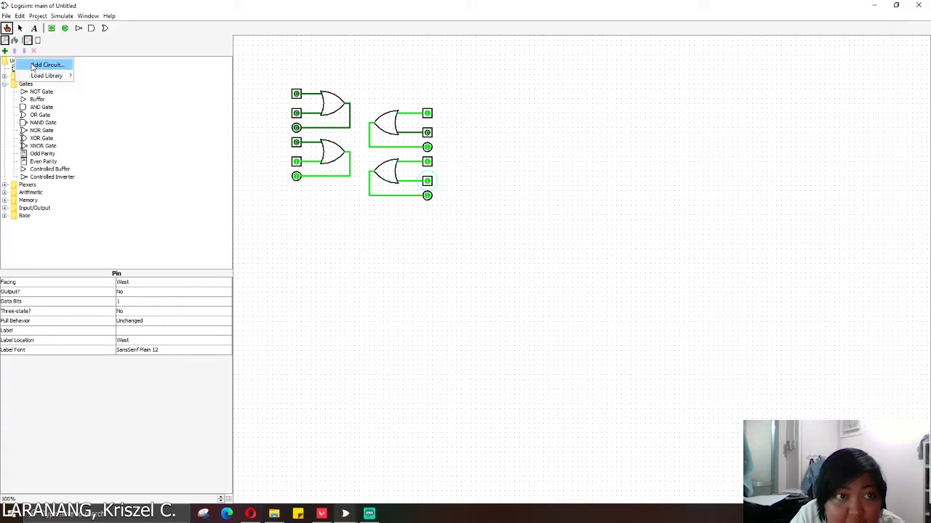
pyautogui.click(45, 65)
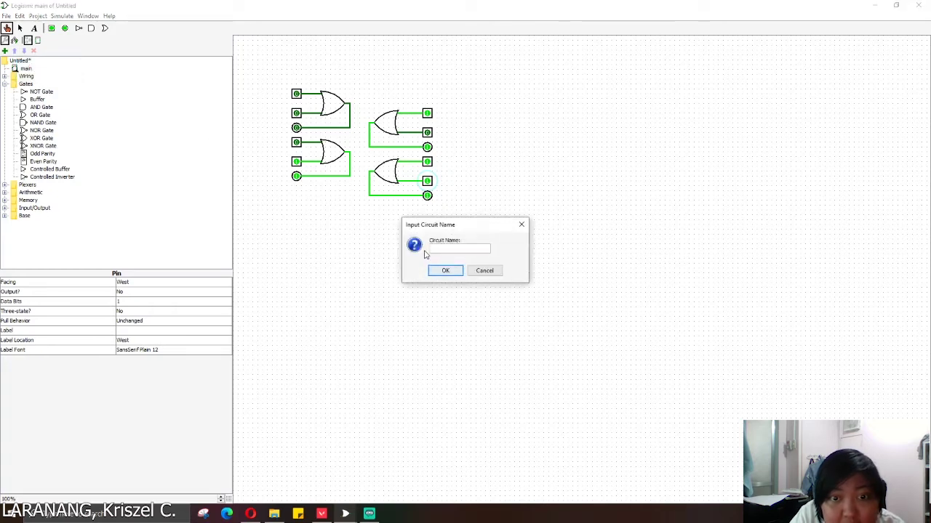
pyautogui.write('74')
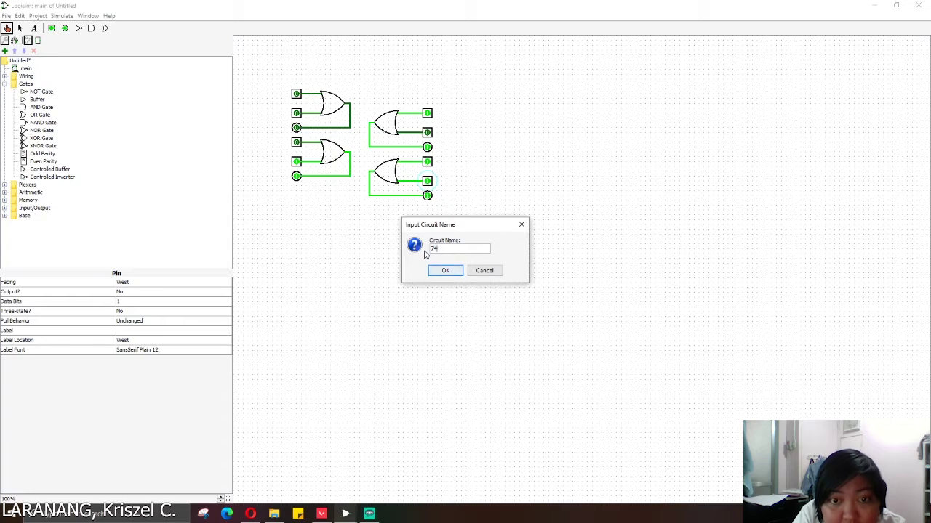
pyautogui.write('312')
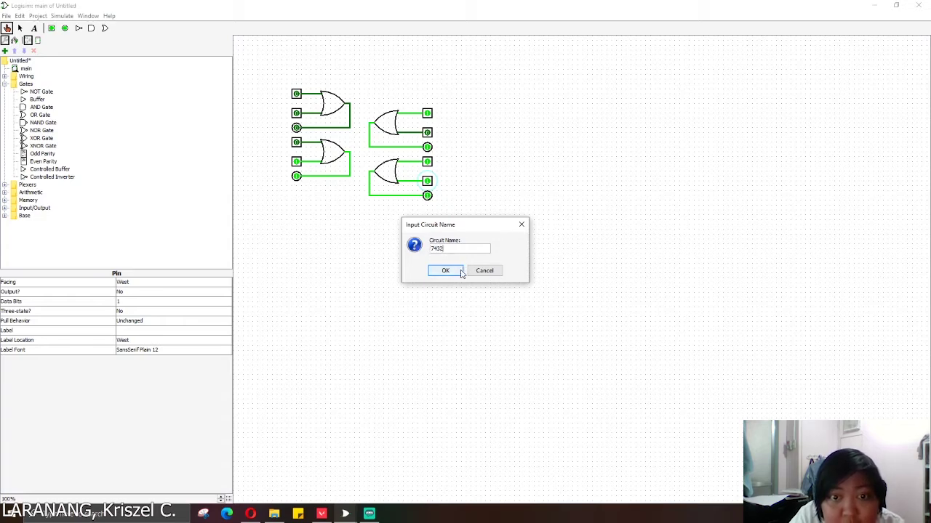
pyautogui.click(446, 272)
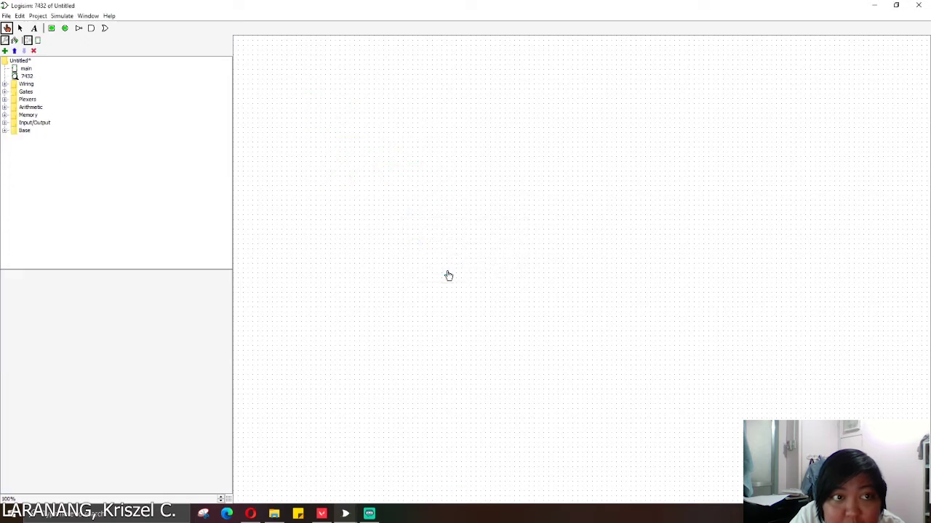
pyautogui.click(25, 69)
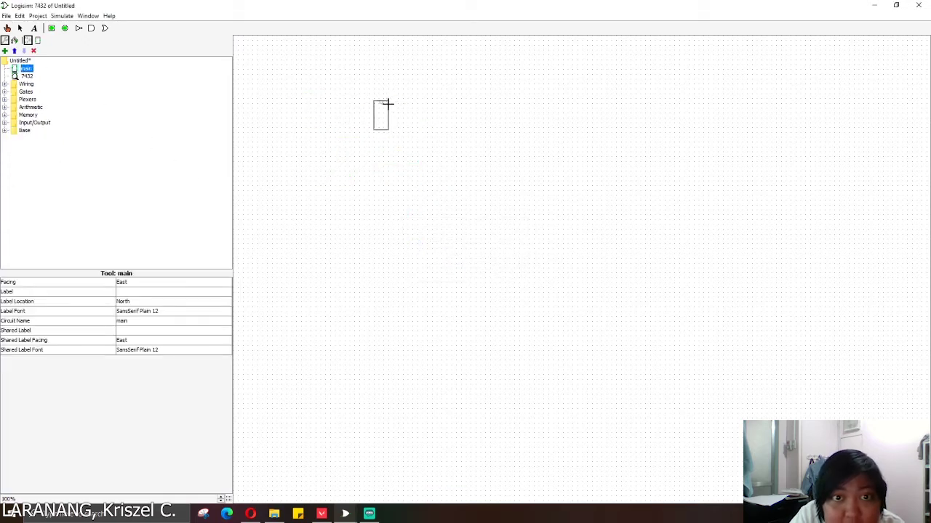
pyautogui.click(390, 102)
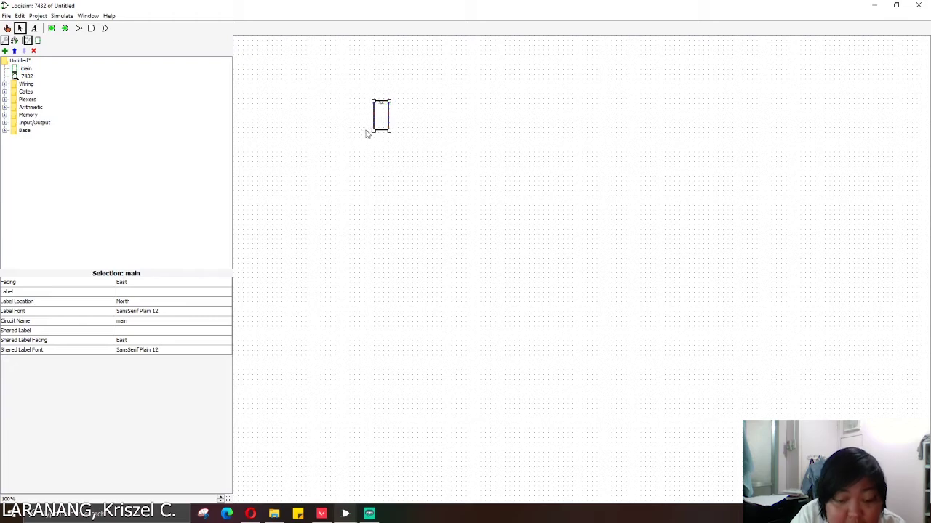
# Step: Add the text label "OR GATE" and centre it above the chip
pyautogui.click(34, 29)
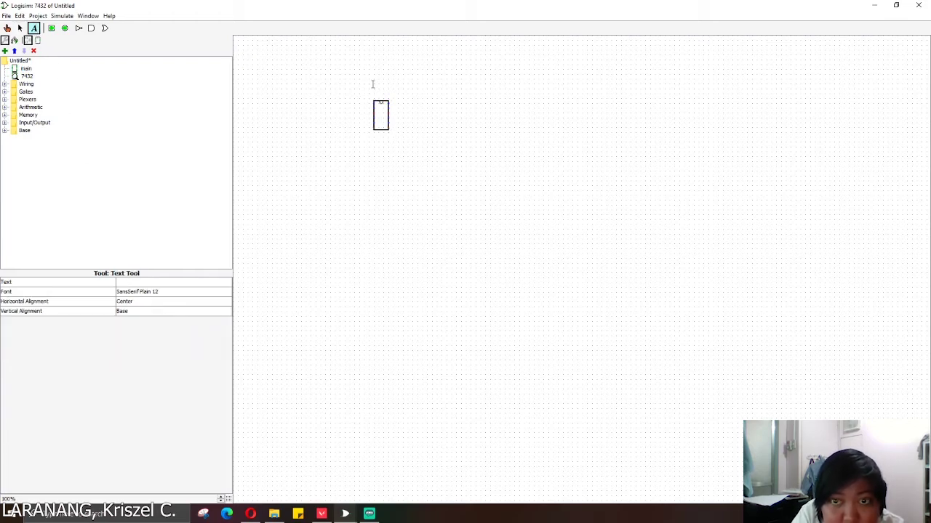
pyautogui.click(365, 82)
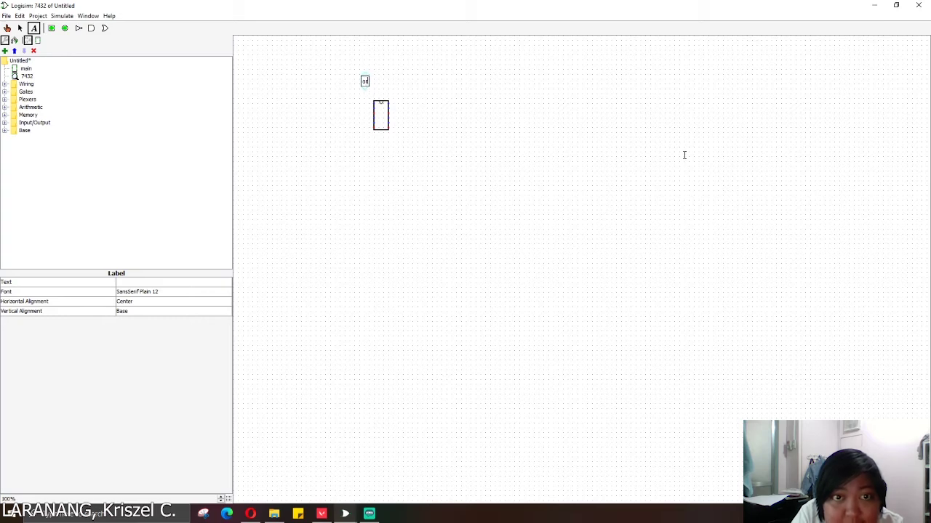
pyautogui.write('OR GATE')
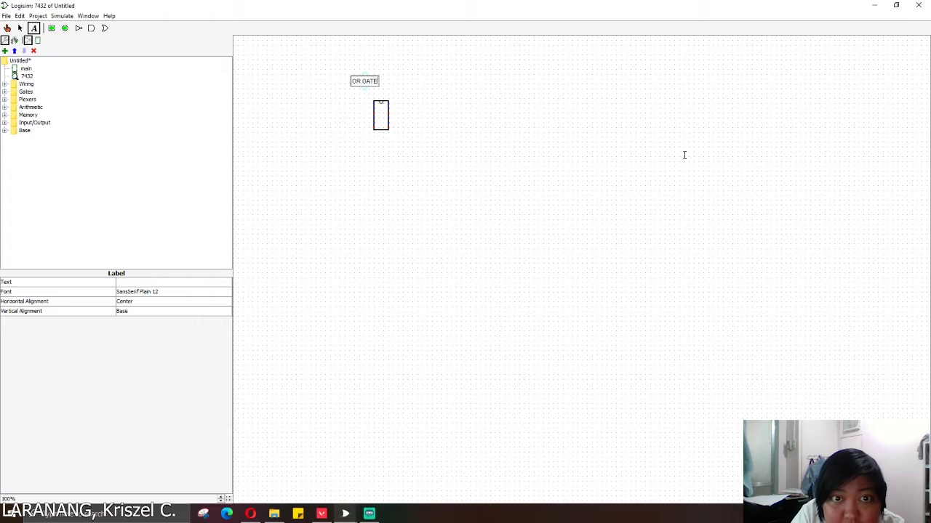
pyautogui.press('Return')
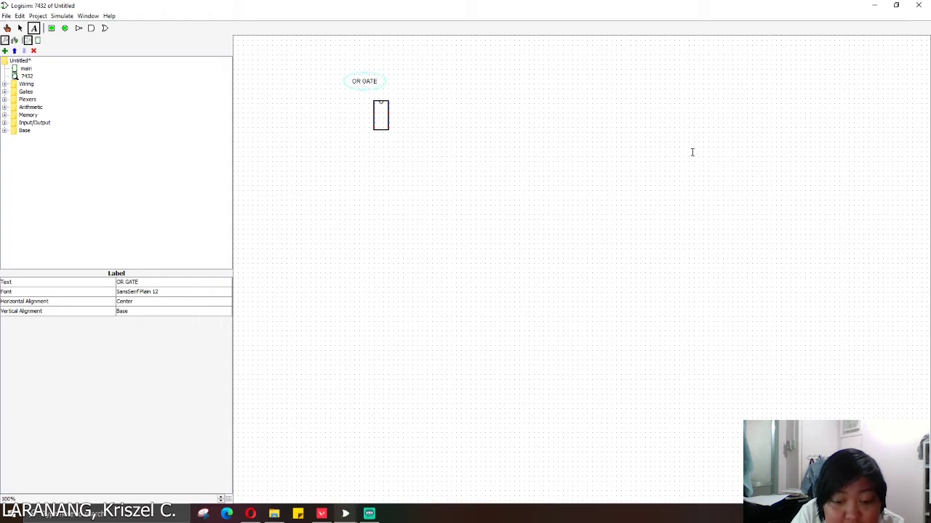
pyautogui.click(373, 81)
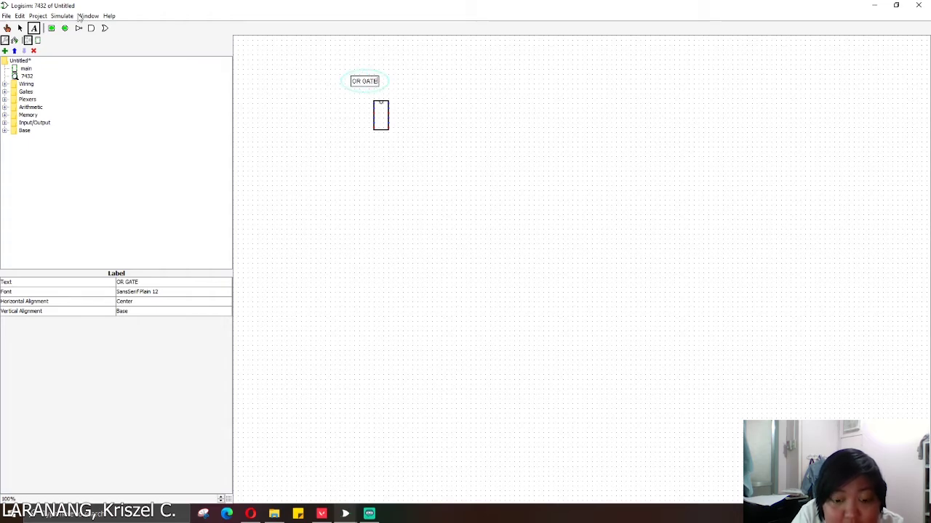
pyautogui.click(20, 28)
pyautogui.moveTo(371, 82); pyautogui.dragTo(388, 84)
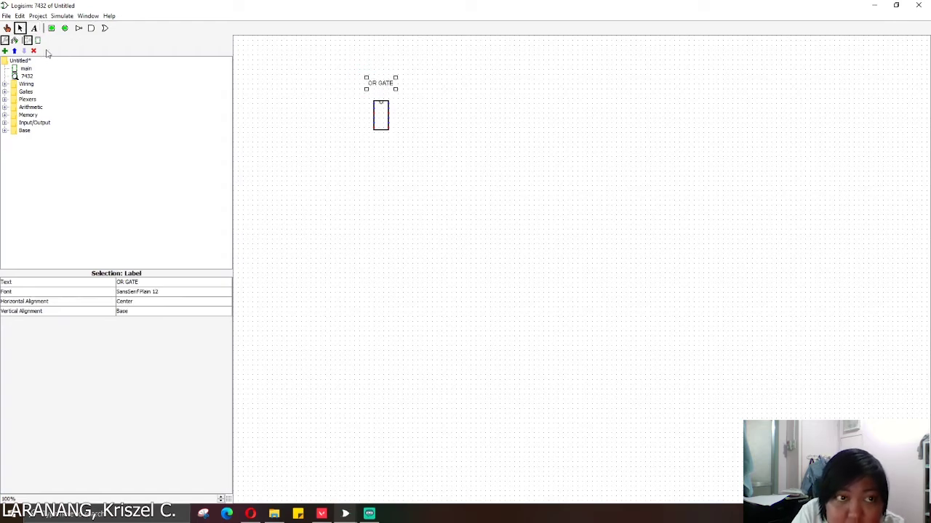
# Step: Add the text label "7432" and centre it between the "OR GATE" label and the chip
pyautogui.click(33, 29)
pyautogui.click(370, 88)
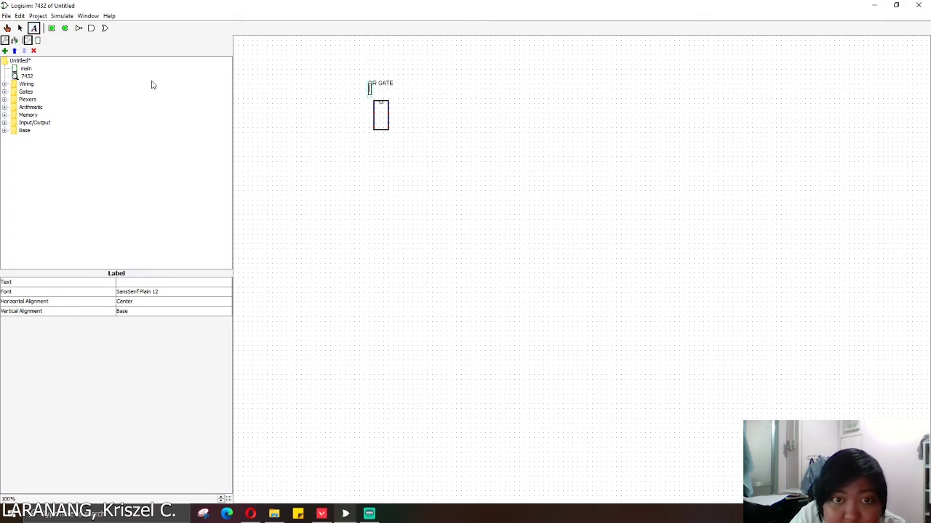
pyautogui.write('7432')
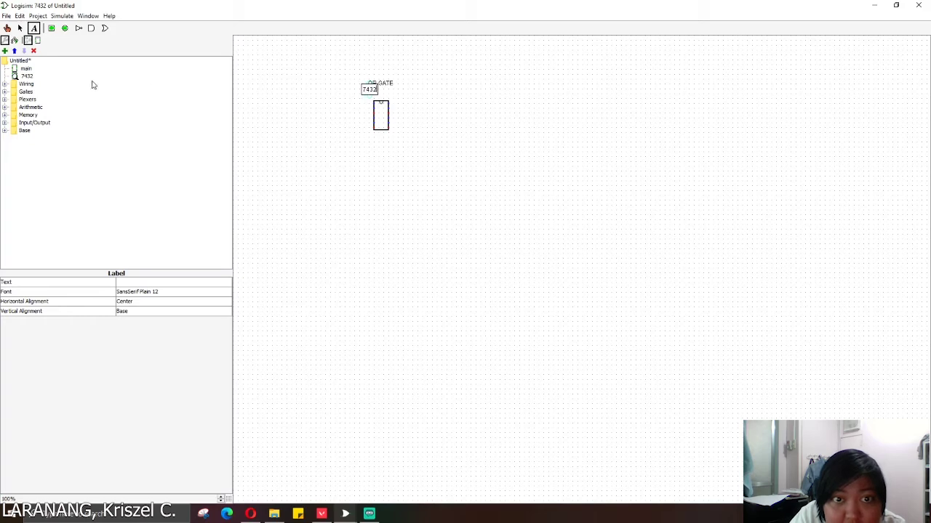
pyautogui.click(20, 28)
pyautogui.moveTo(367, 91); pyautogui.dragTo(379, 93)
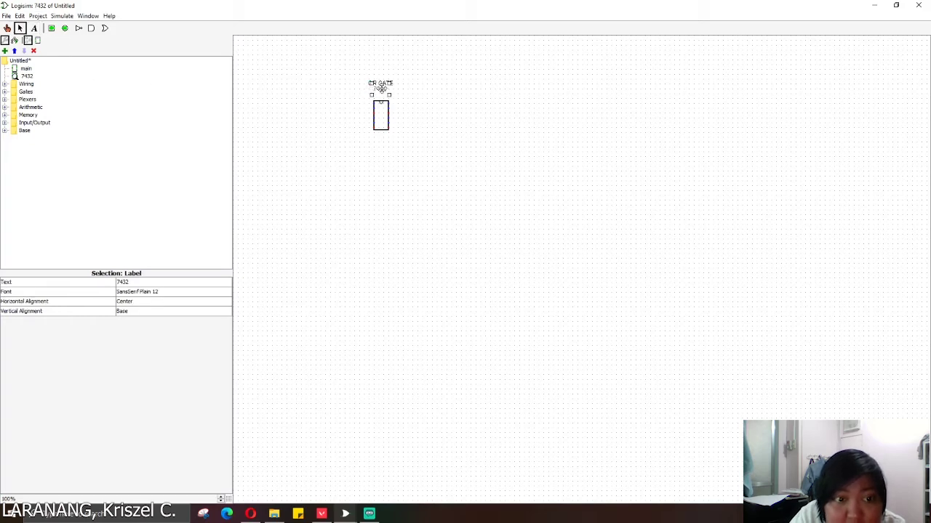
pyautogui.click(480, 117)
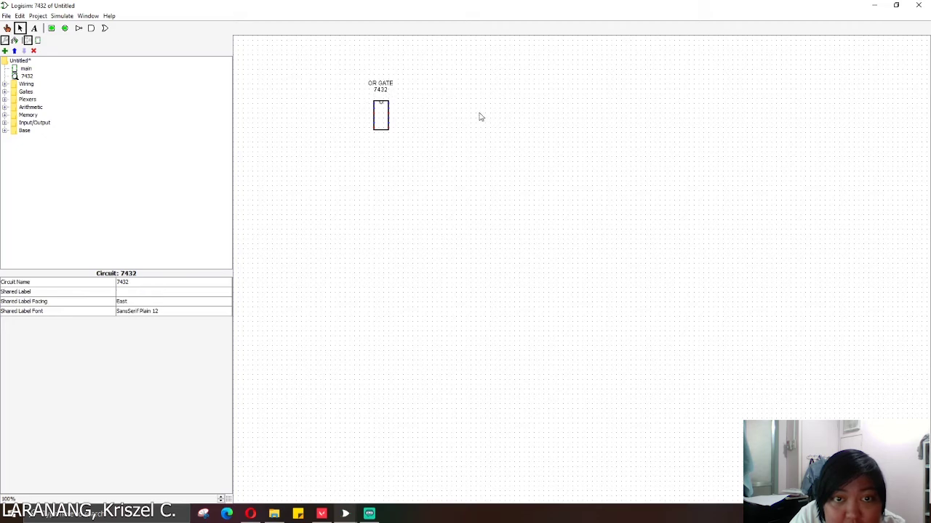
# Step: Place two East-facing input pins and an East-facing output pin below them in a column to the left of the chip
pyautogui.click(52, 29)
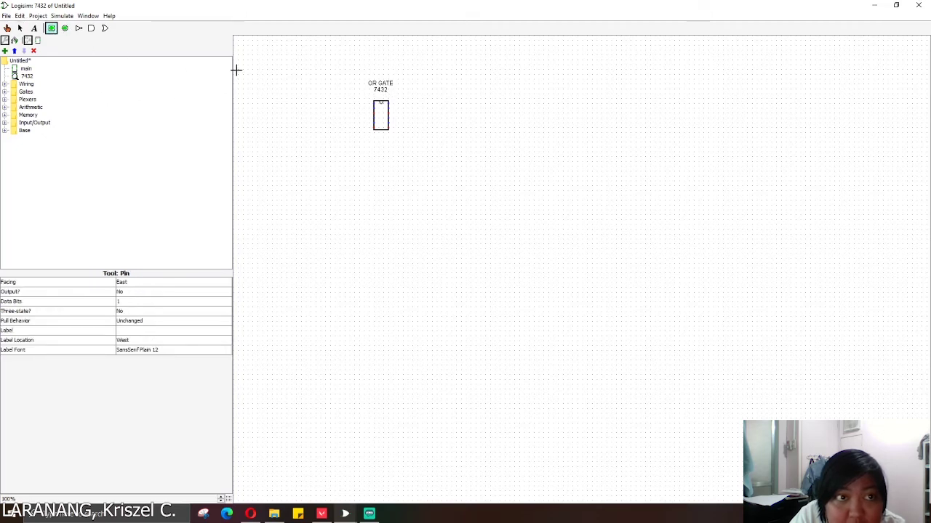
pyautogui.click(351, 104)
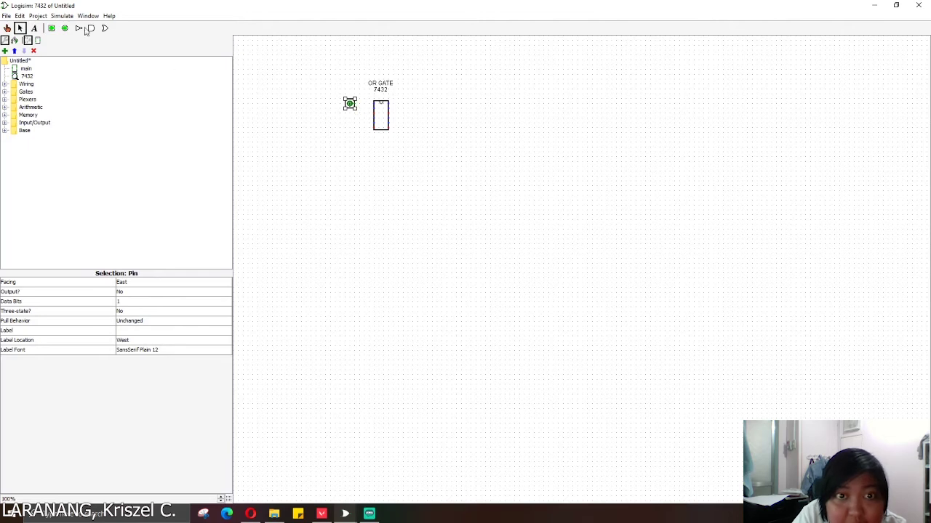
pyautogui.click(351, 118)
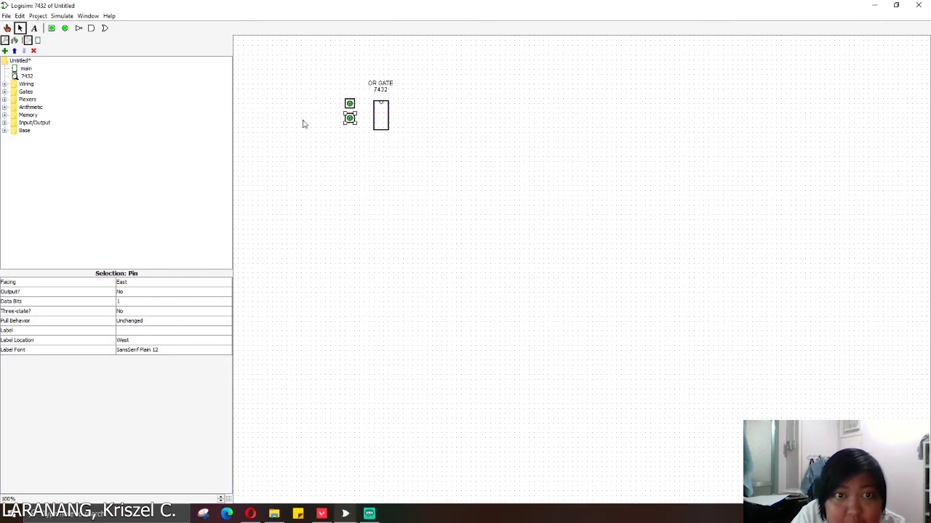
pyautogui.click(65, 28)
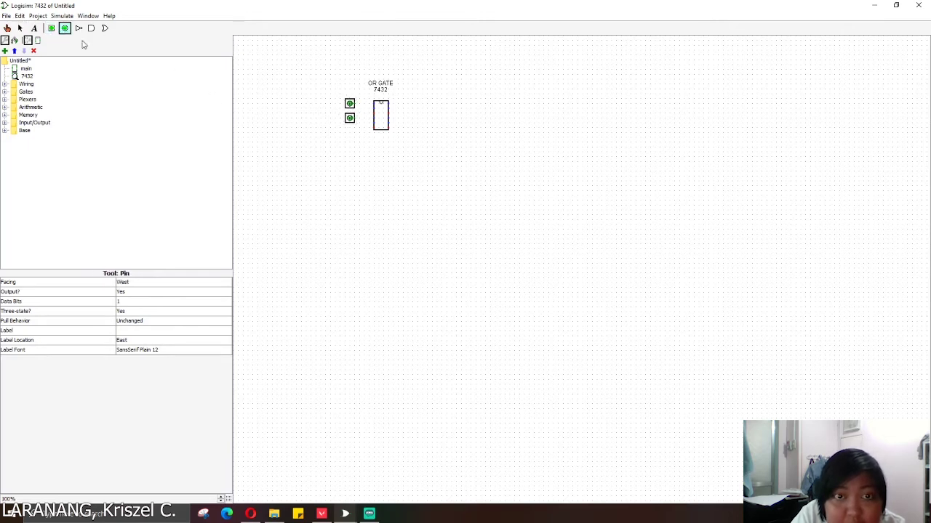
pyautogui.click(348, 132)
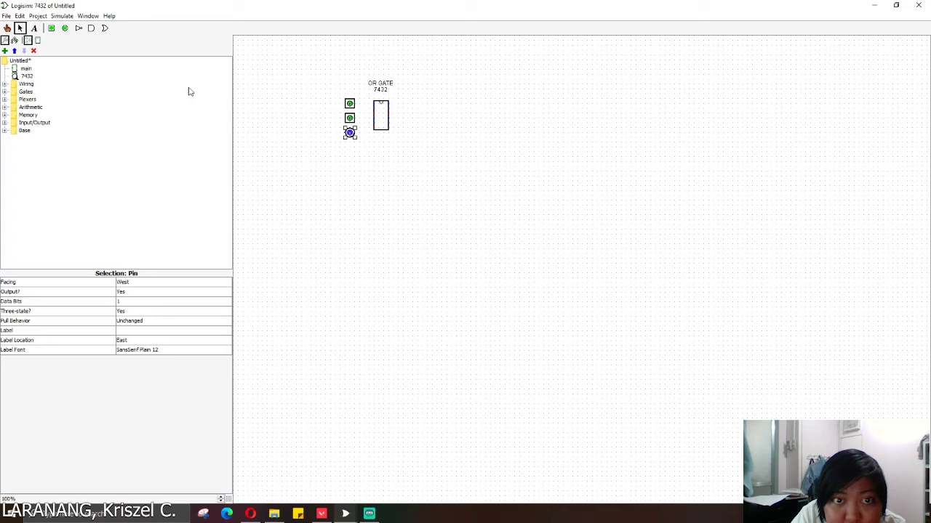
pyautogui.click(150, 284)
pyautogui.click(149, 311)
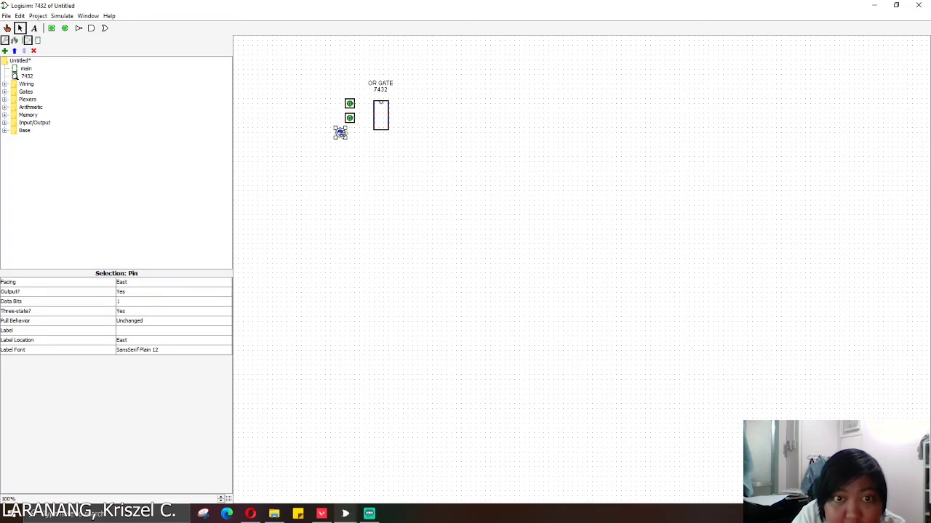
pyautogui.moveTo(344, 139); pyautogui.dragTo(353, 138)
# Step: Add the text label "A" to the left of the upper input pin and align it with the pin
pyautogui.click(33, 28)
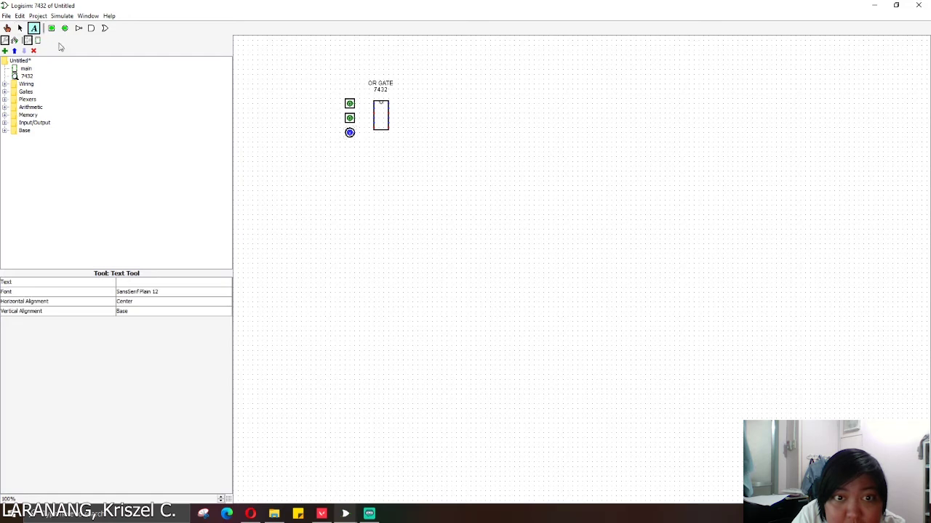
pyautogui.click(337, 102)
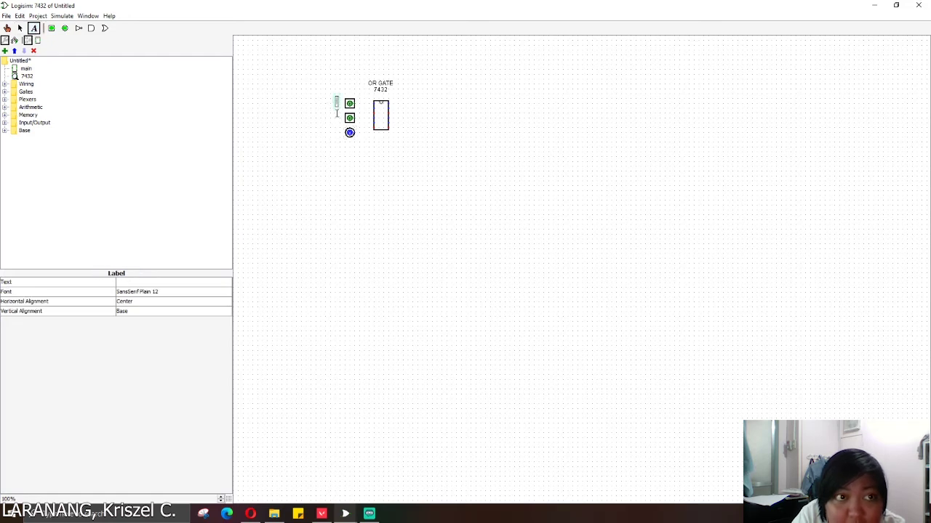
pyautogui.write('A')
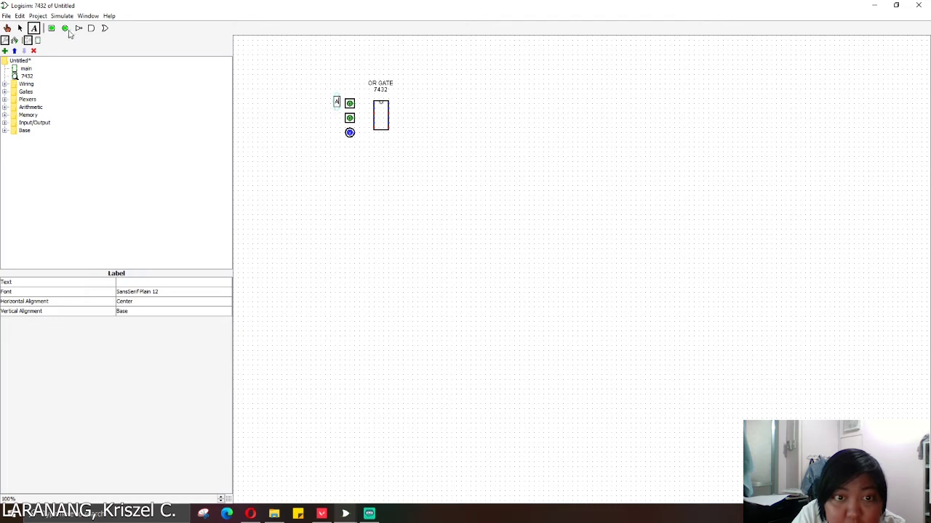
pyautogui.click(20, 29)
pyautogui.click(337, 104)
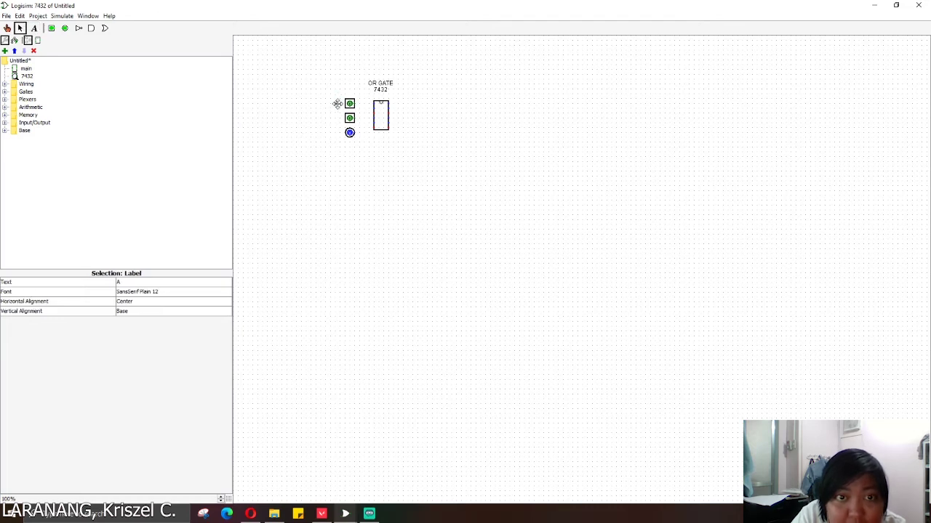
# Step: Add the text label "B" to the left of the lower input pin and align it with the pin
pyautogui.click(35, 28)
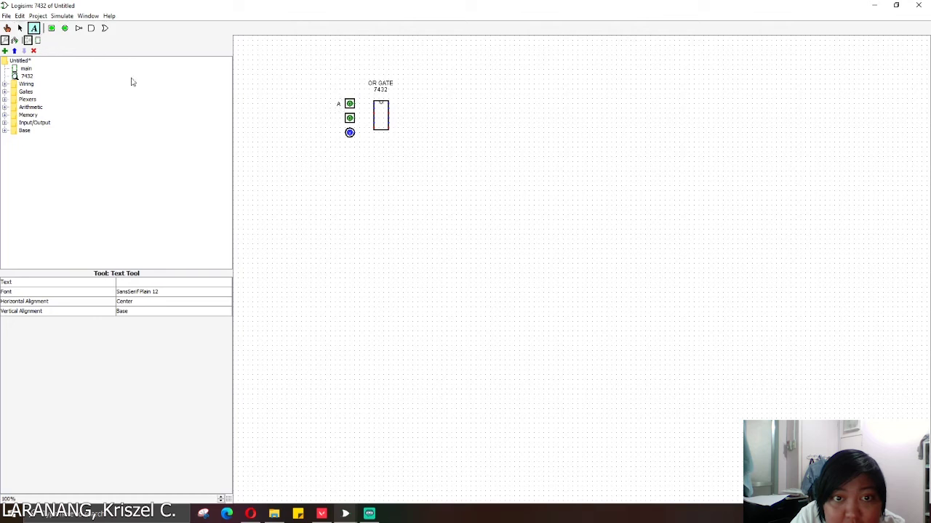
pyautogui.click(339, 119)
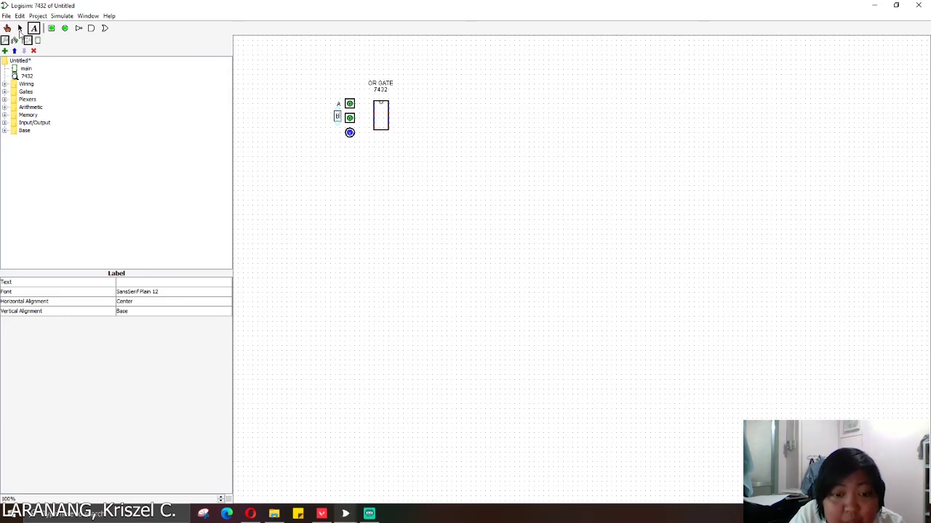
pyautogui.click(19, 28)
pyautogui.click(338, 117)
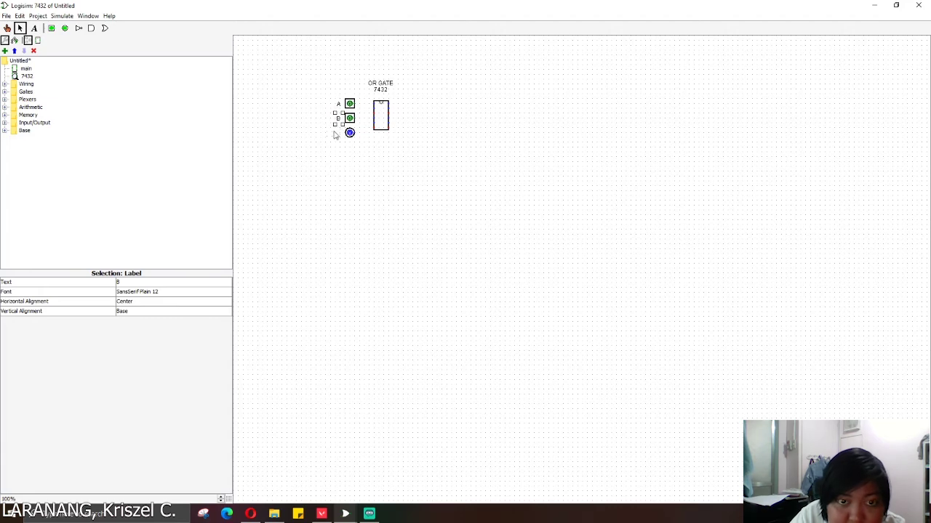
pyautogui.click(336, 145)
# Step: Add the text label "O" to the left of the output pin
pyautogui.click(33, 29)
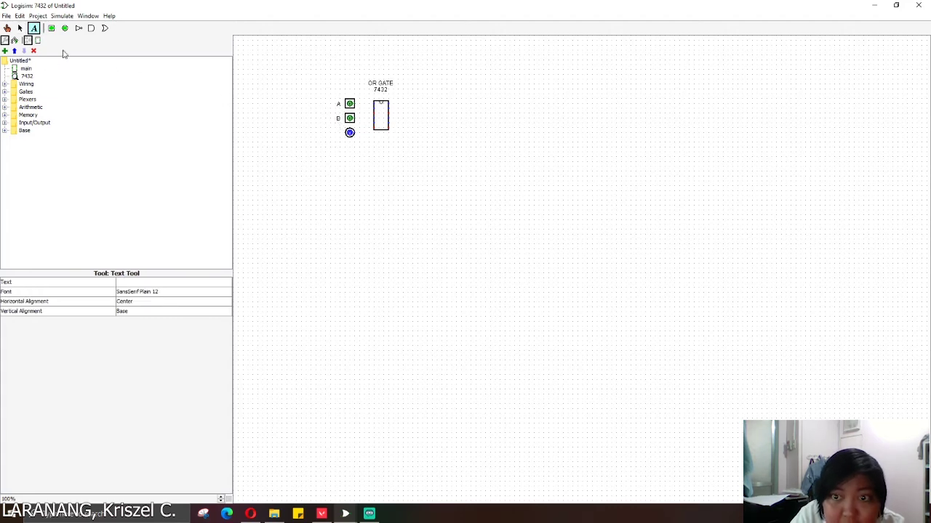
pyautogui.click(339, 135)
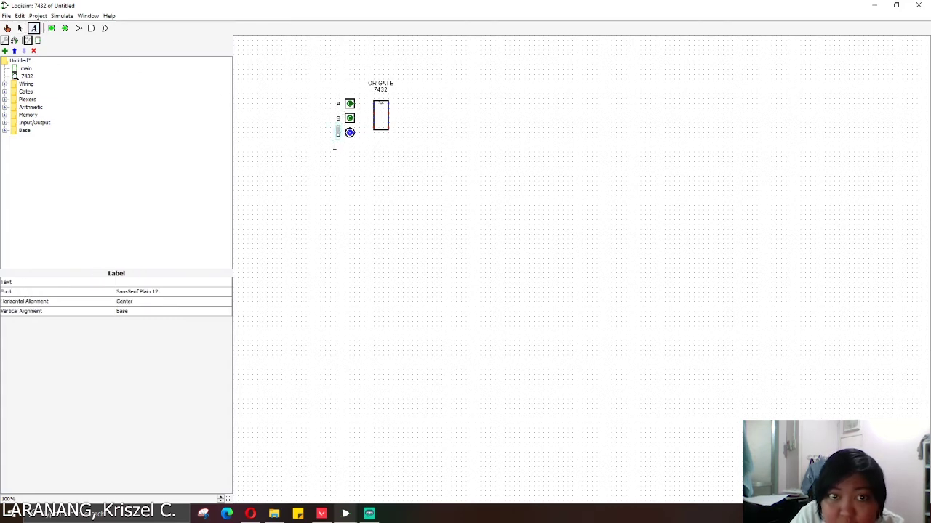
pyautogui.click(272, 140)
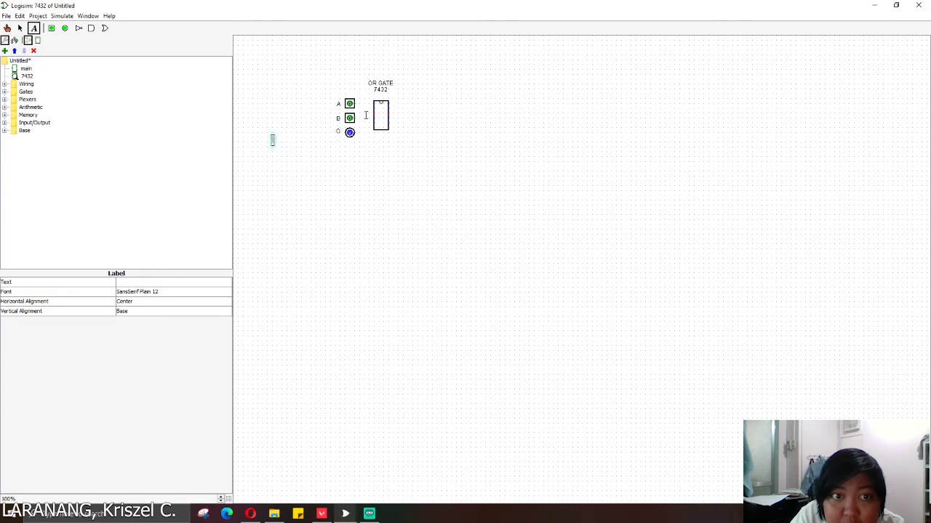
# Step: Wire pins A, B and O, in that order, to the first three ports on the chip's left side
pyautogui.click(20, 27)
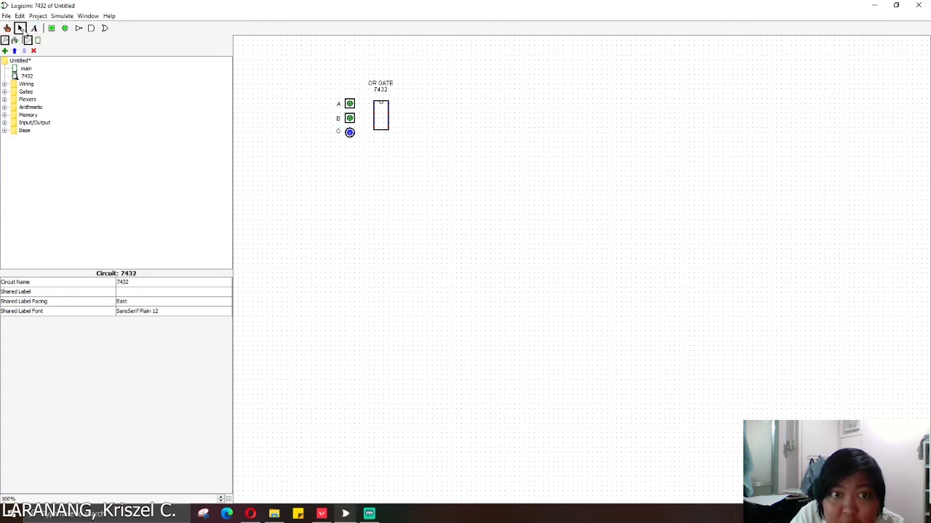
pyautogui.moveTo(356, 103)
pyautogui.mouseDown()
pyautogui.moveTo(372, 103)
pyautogui.moveTo(358, 121)
pyautogui.moveTo(374, 109)
pyautogui.moveTo(356, 134)
pyautogui.moveTo(372, 117)
pyautogui.mouseUp()
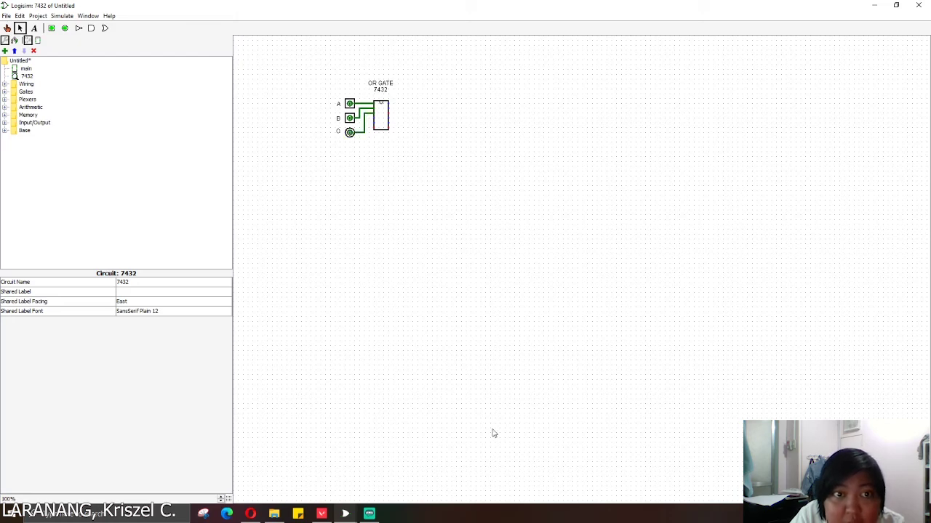
# Step: Bring up the browser's OR gate search results and fit the 7432 circuit window beside them for comparison
pyautogui.click(250, 513)
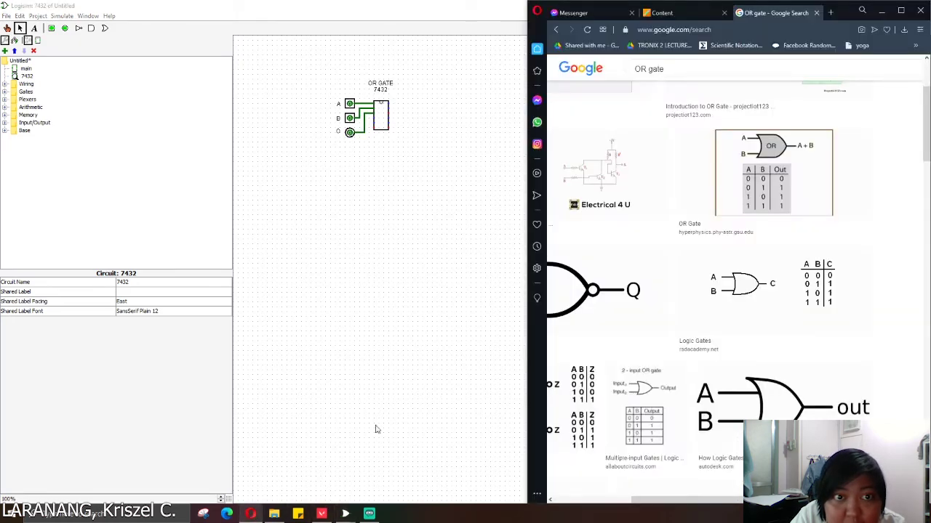
pyautogui.click(368, 4)
pyautogui.doubleClick(371, 10)
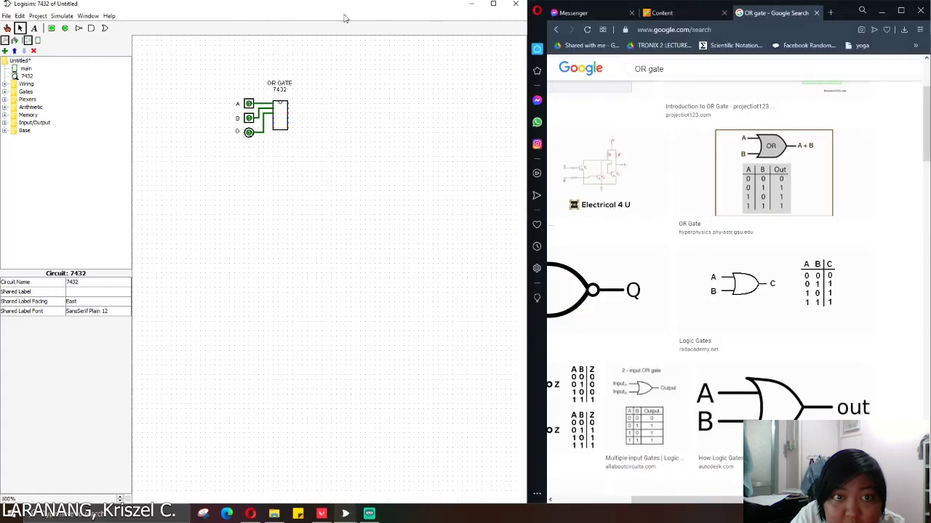
# Step: Test the 7432 chip with the Poke tool by toggling input pins A and B through the OR truth table combinations
pyautogui.click(7, 28)
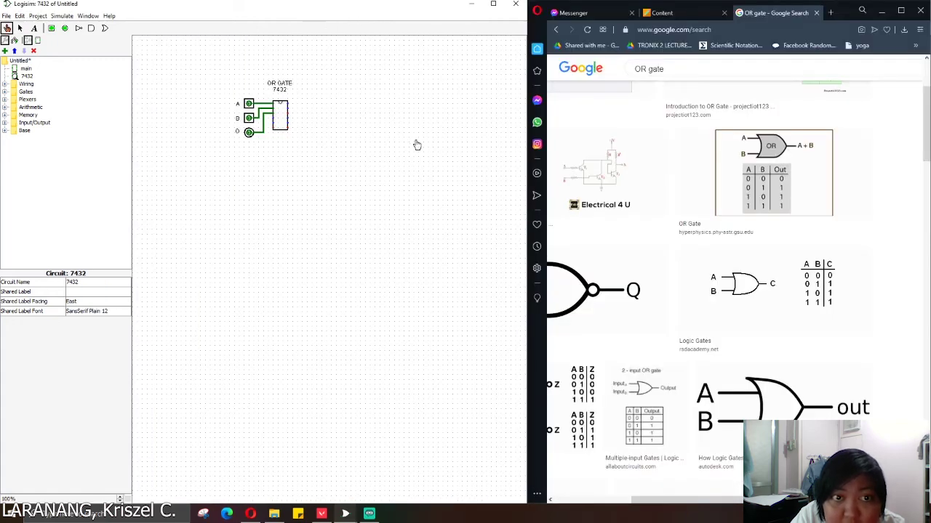
pyautogui.click(249, 121)
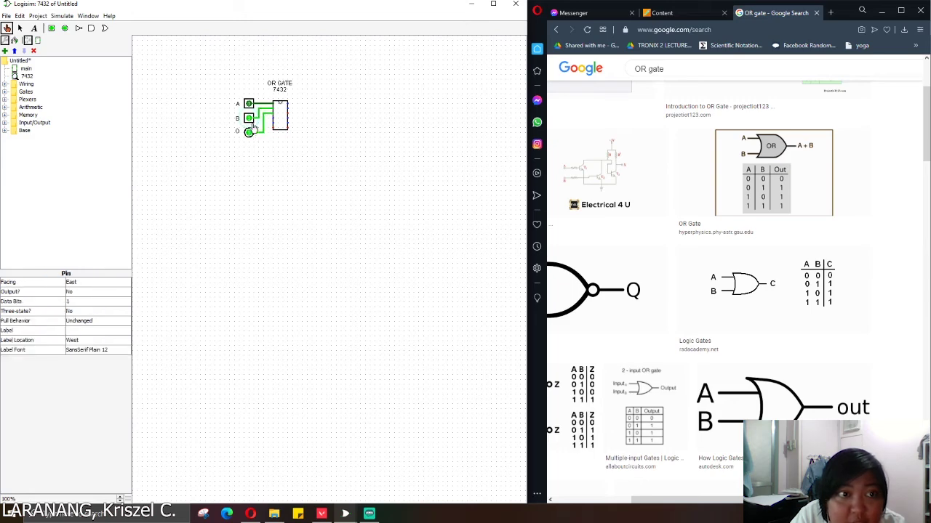
pyautogui.click(249, 119)
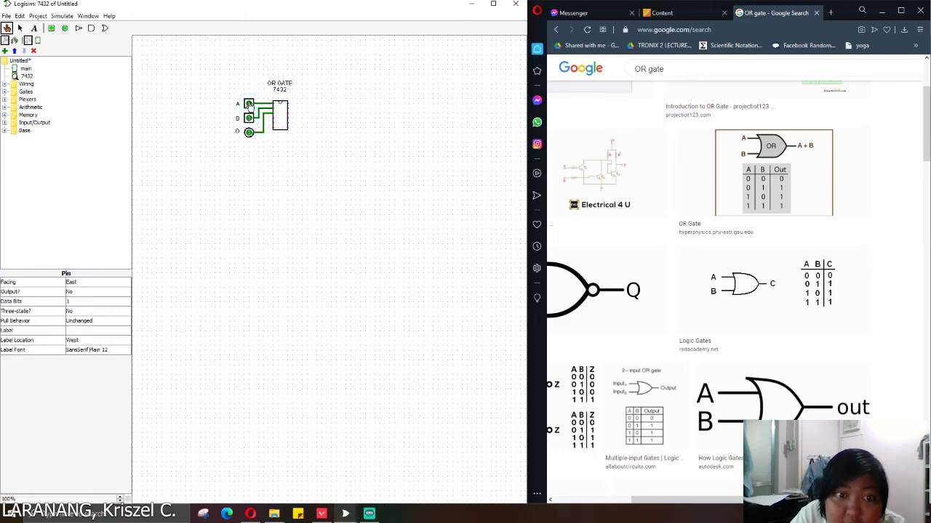
pyautogui.click(249, 104)
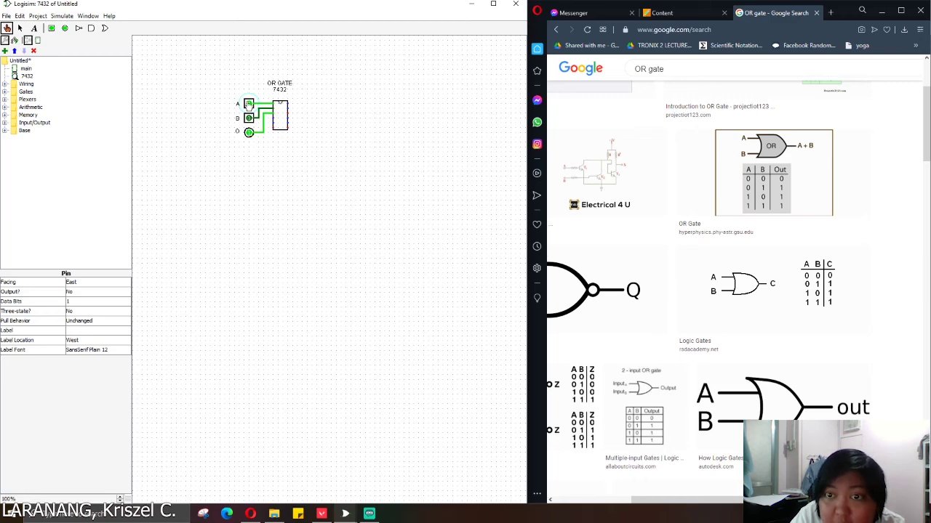
pyautogui.click(250, 104)
pyautogui.click(249, 104)
pyautogui.click(249, 119)
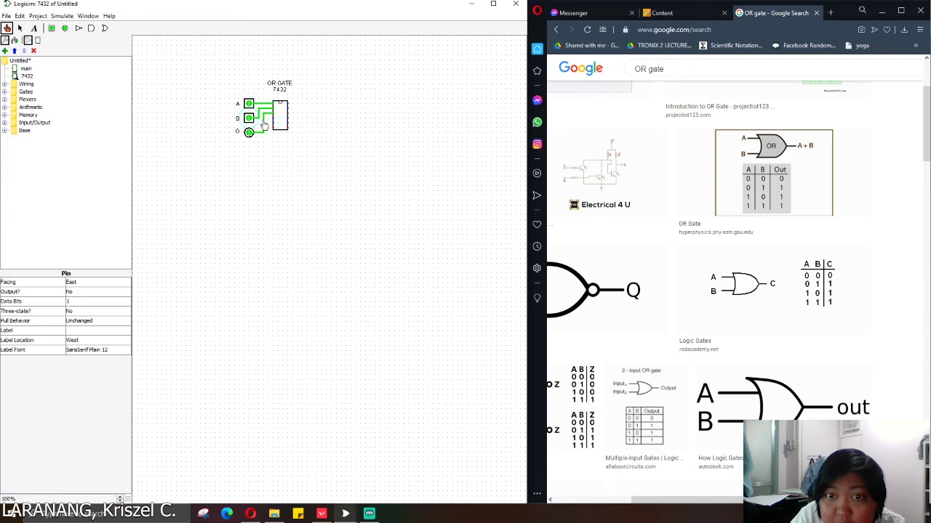
# Step: Analyze the 7432 circuit to generate its truth table and move the Combinational Analysis window beside the browser's reference OR truth tables
pyautogui.click(38, 16)
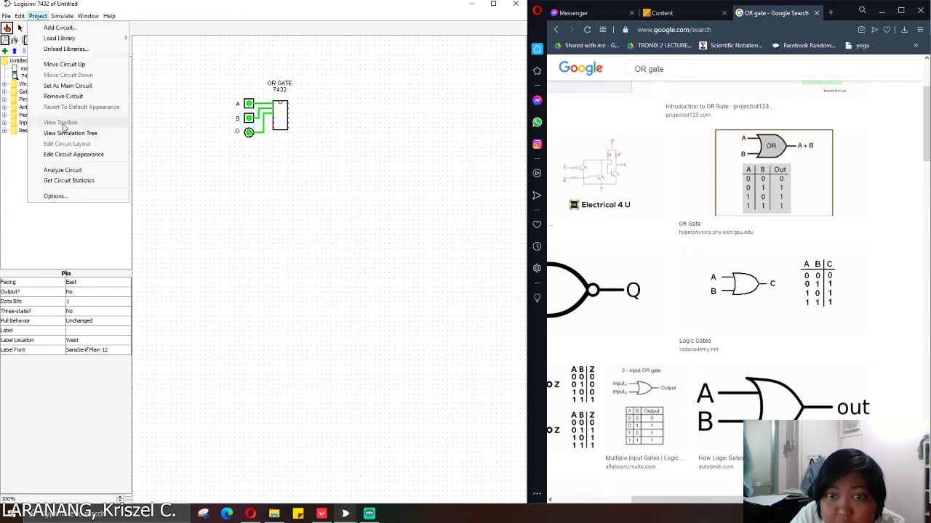
pyautogui.click(63, 170)
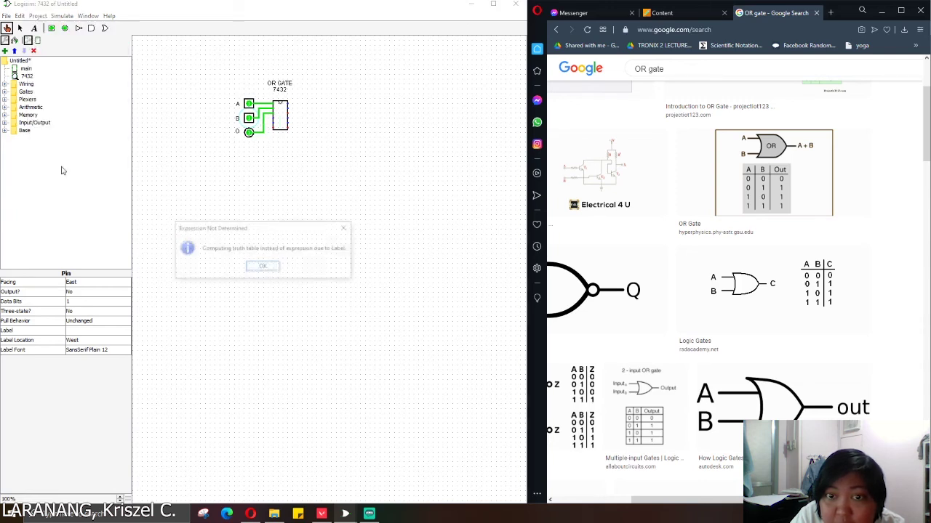
pyautogui.click(264, 268)
pyautogui.moveTo(478, 96); pyautogui.dragTo(561, 90)
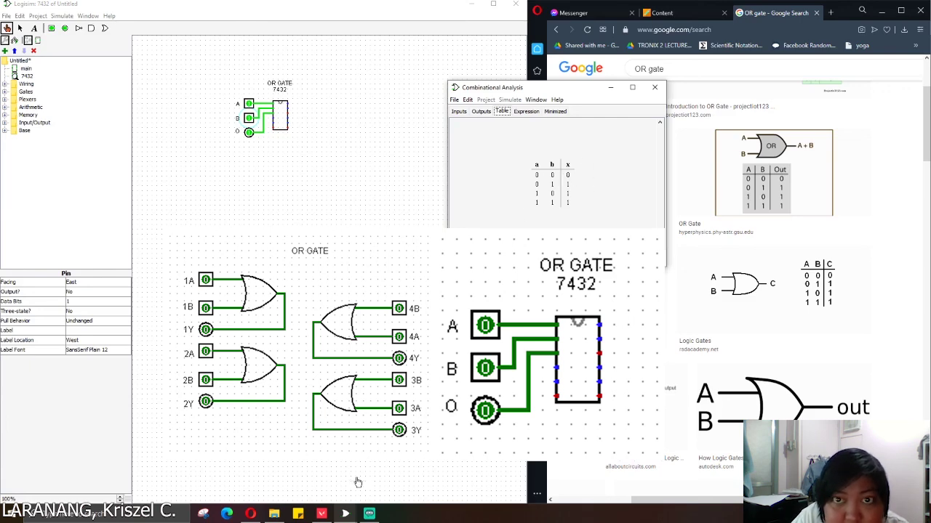
pyautogui.moveTo(277, 514)
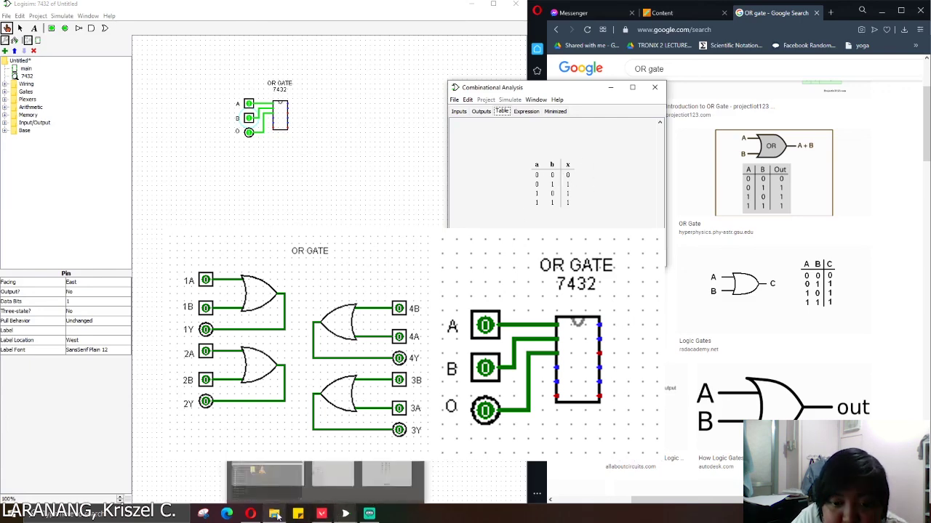
pyautogui.click(369, 514)
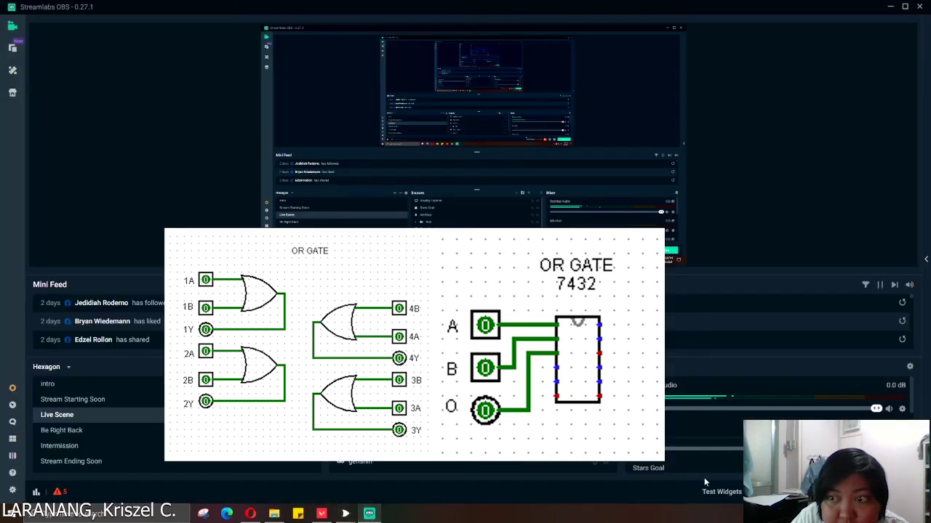